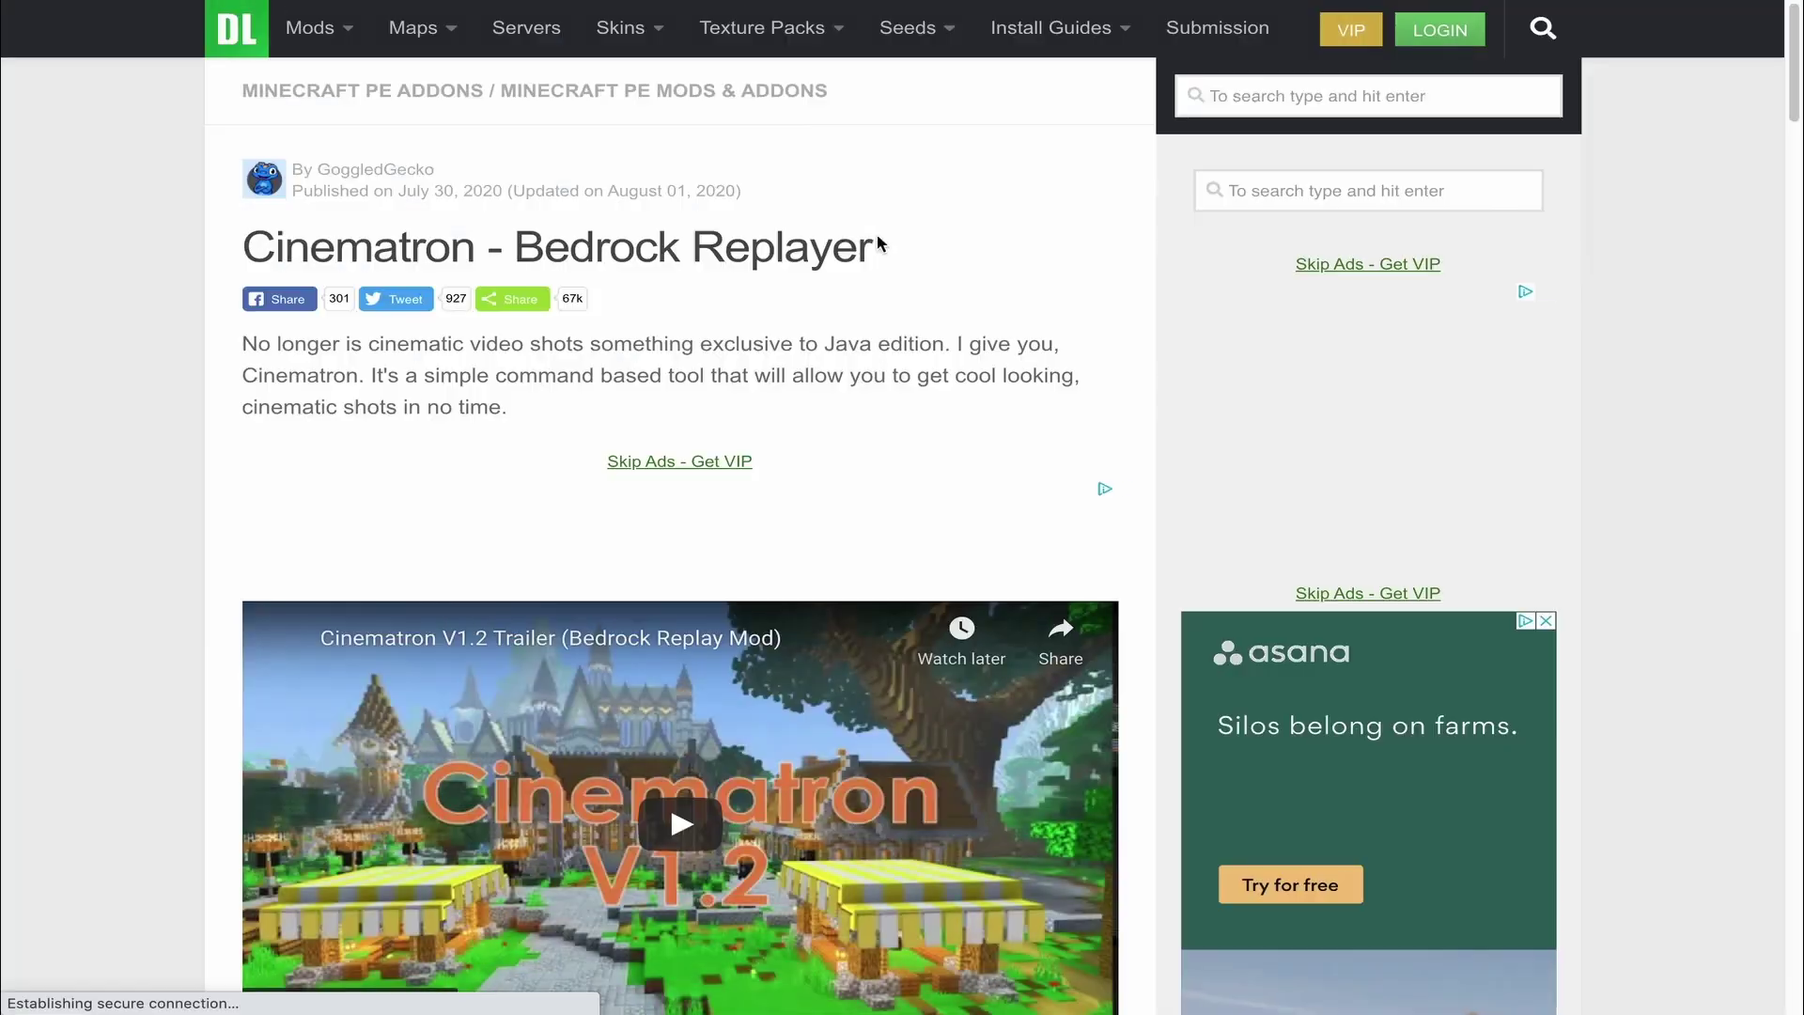
# - Scroll the Cinematron - Bedrock Replayer page down to its Downloads section
pyautogui.moveTo(905, 256); pyautogui.dragTo(237, 240)
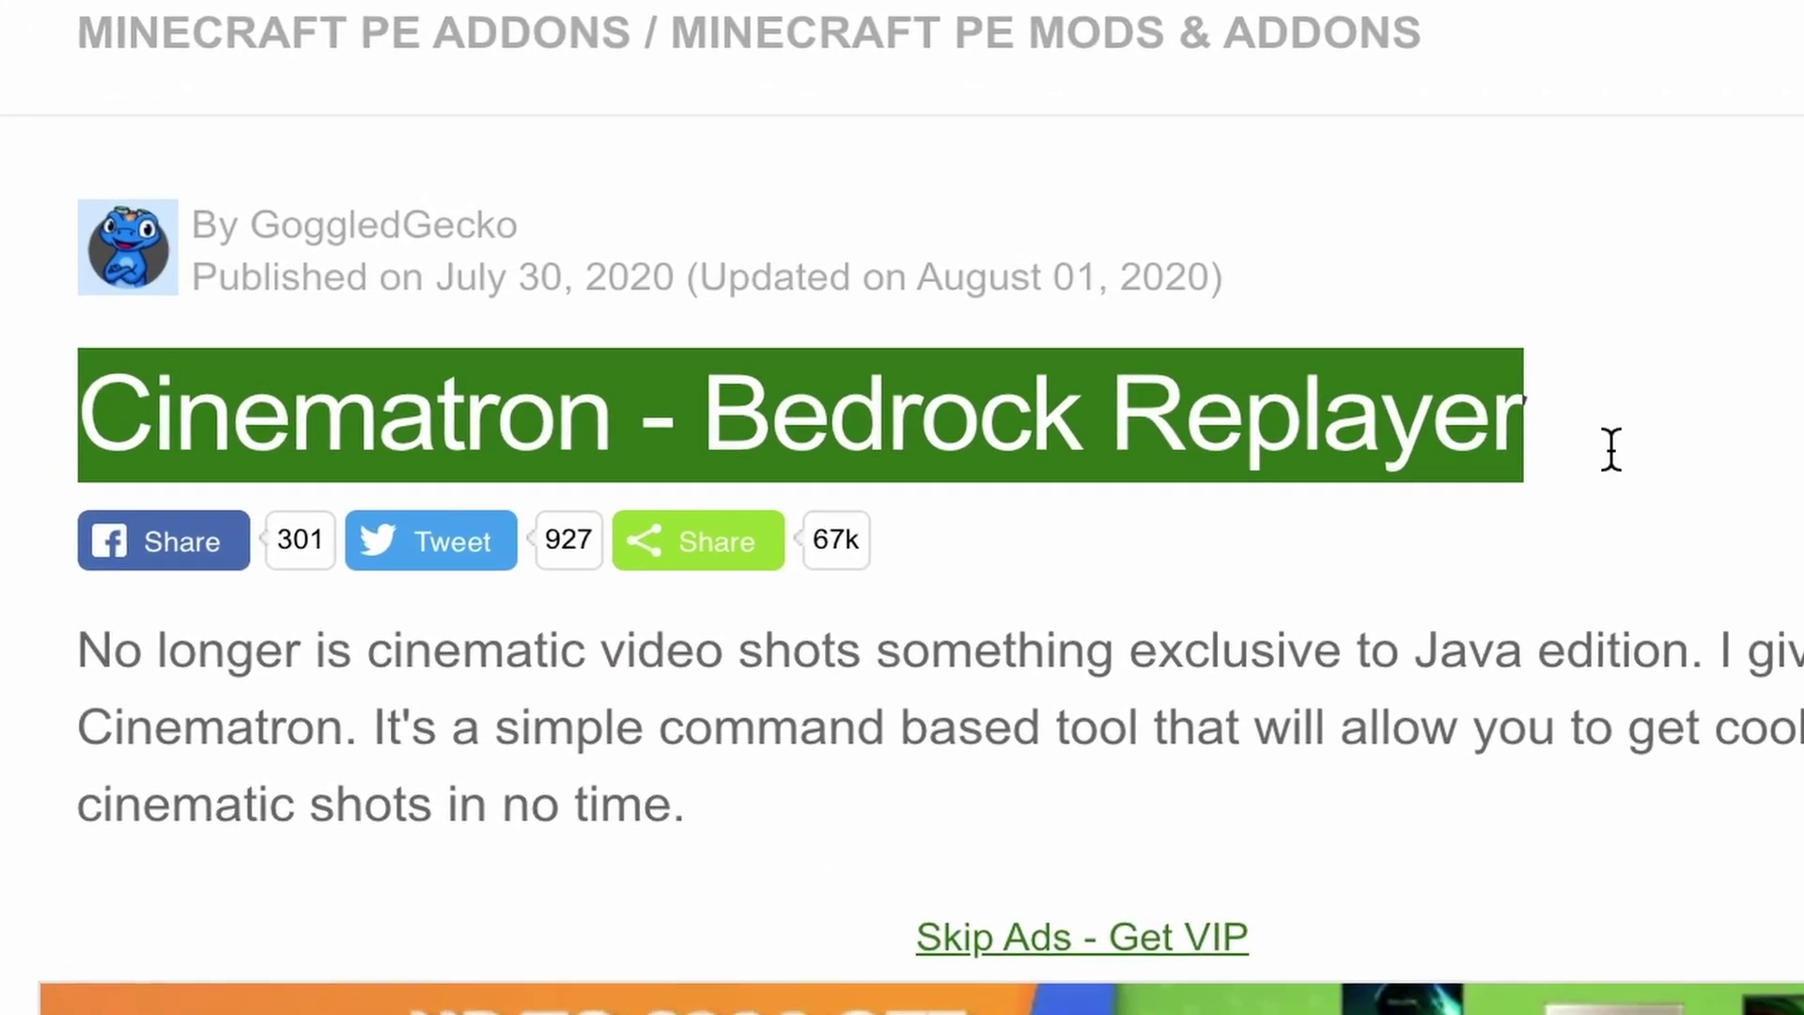
pyautogui.click(1391, 402)
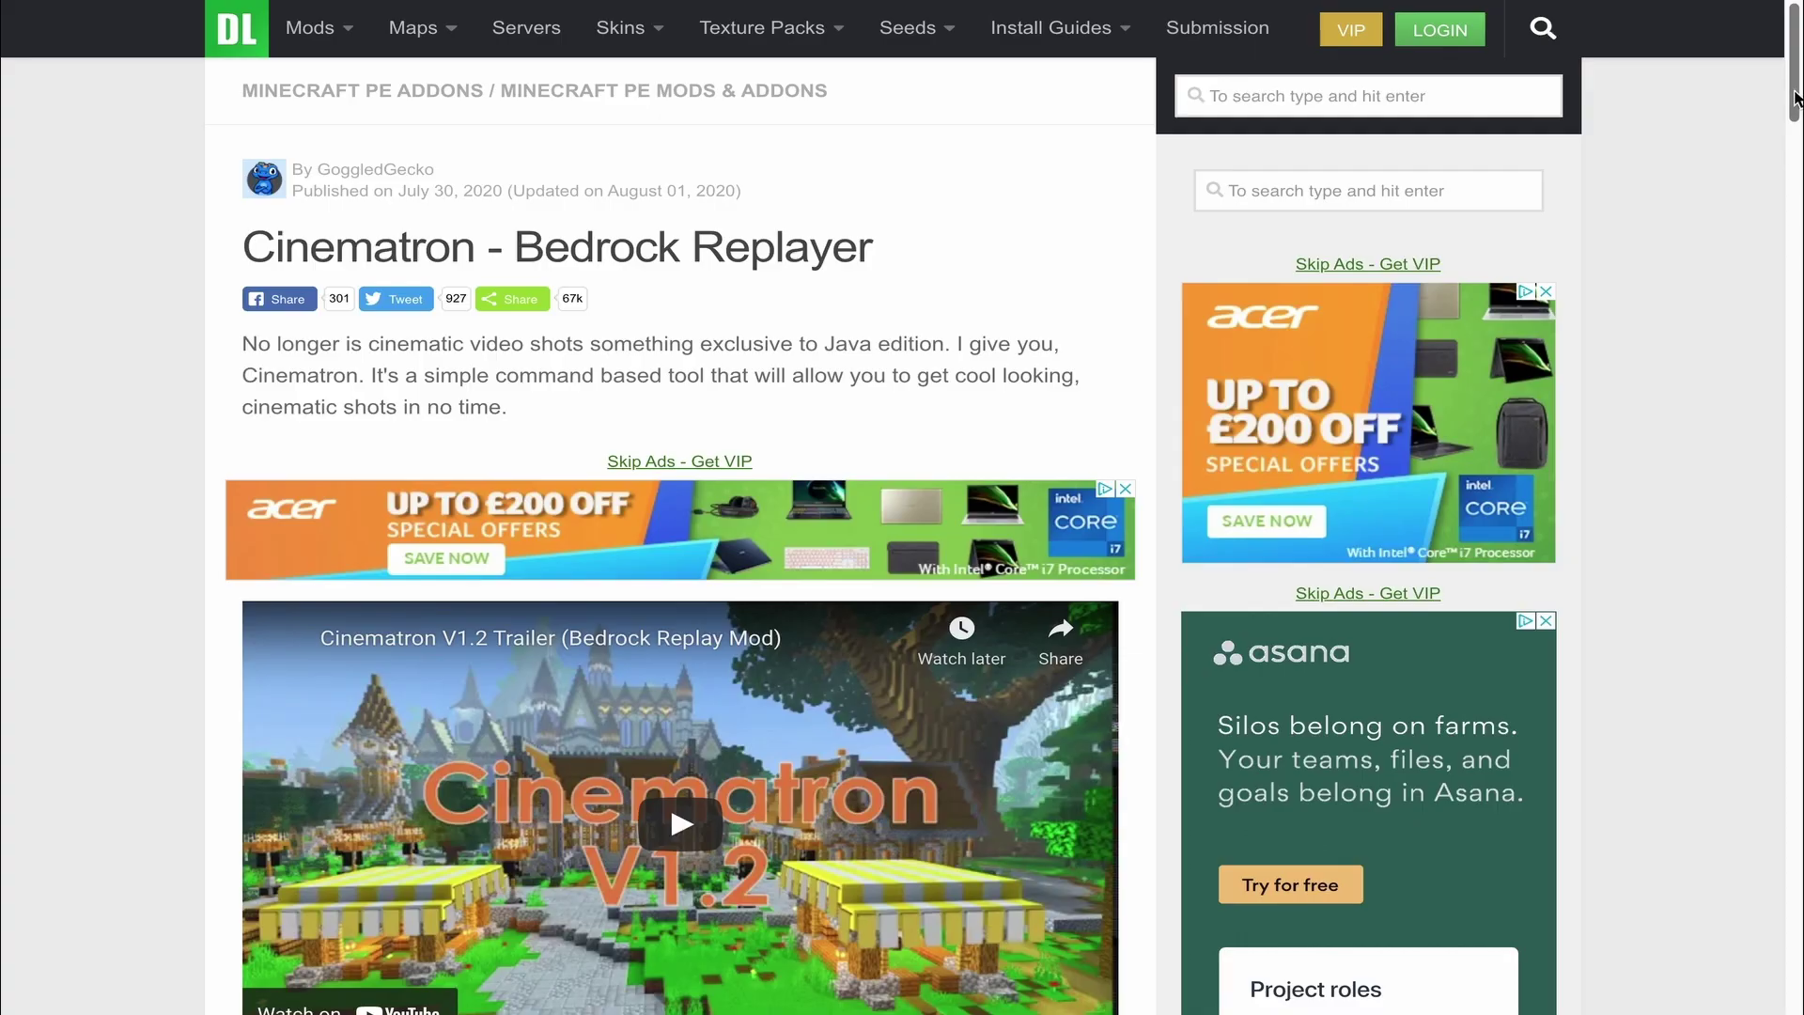
pyautogui.scroll(-15, 676, 564)
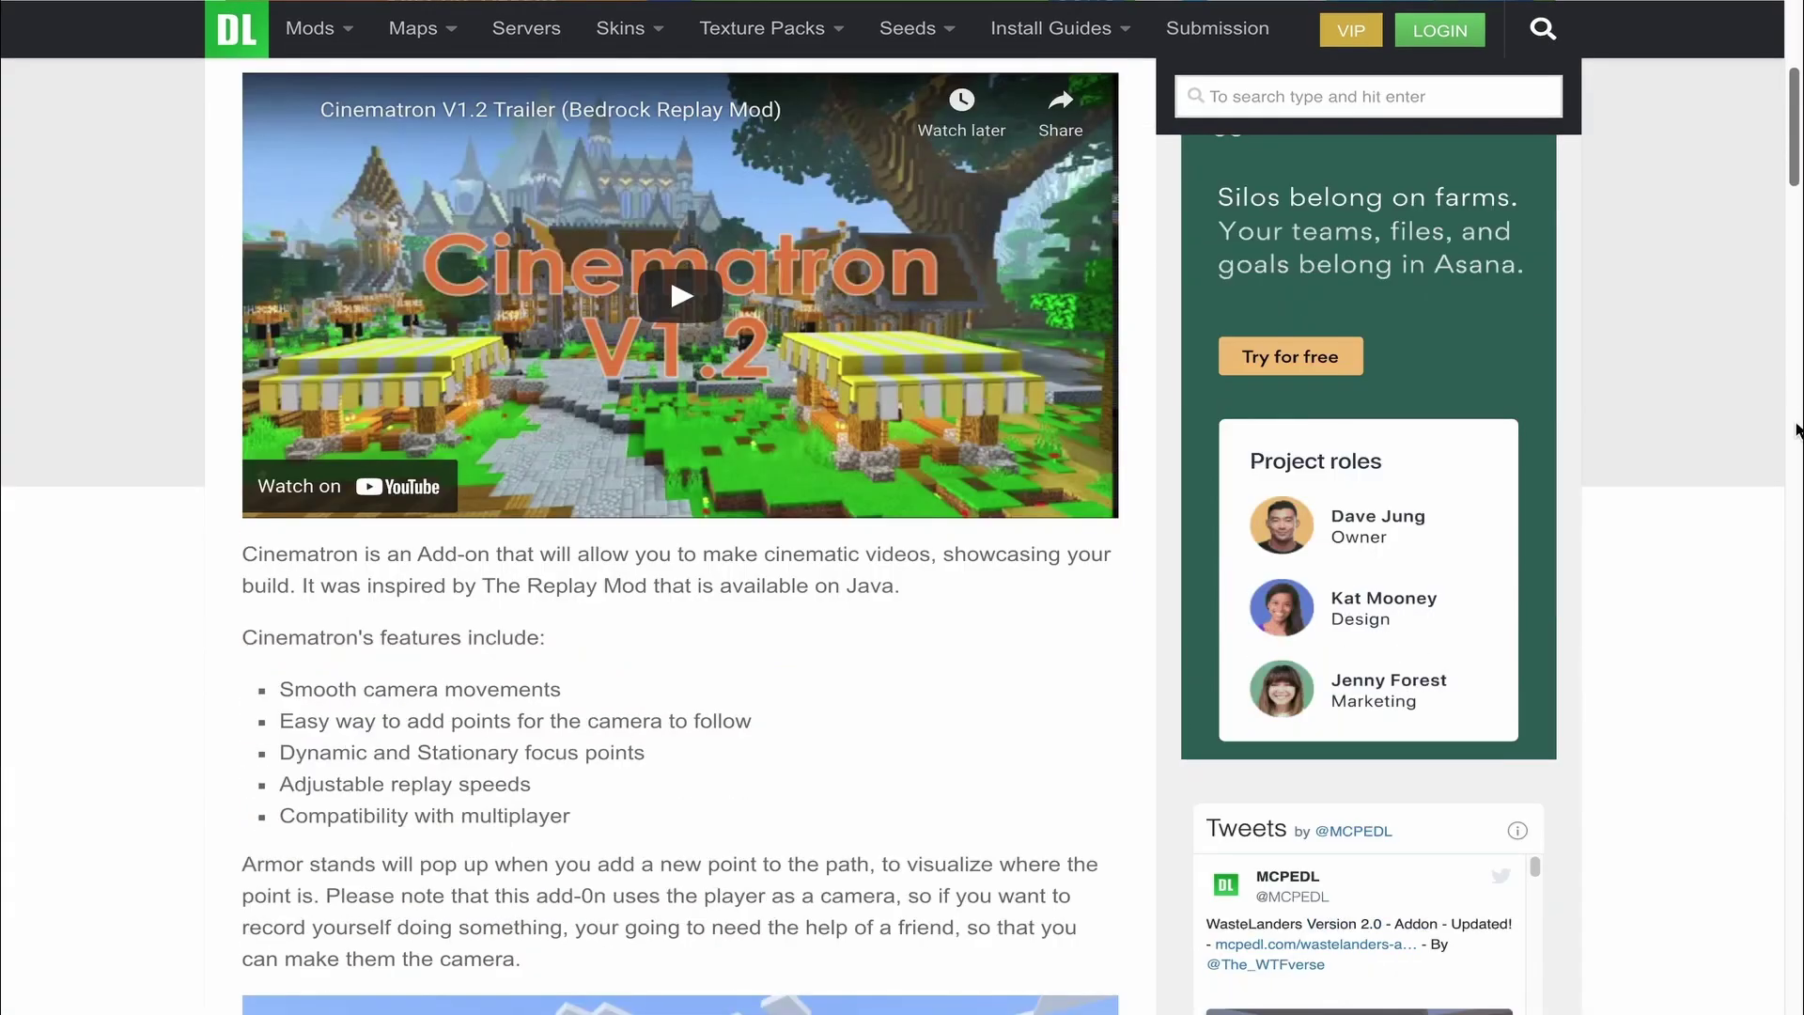
pyautogui.moveTo(1796, 766); pyautogui.dragTo(1796, 507)
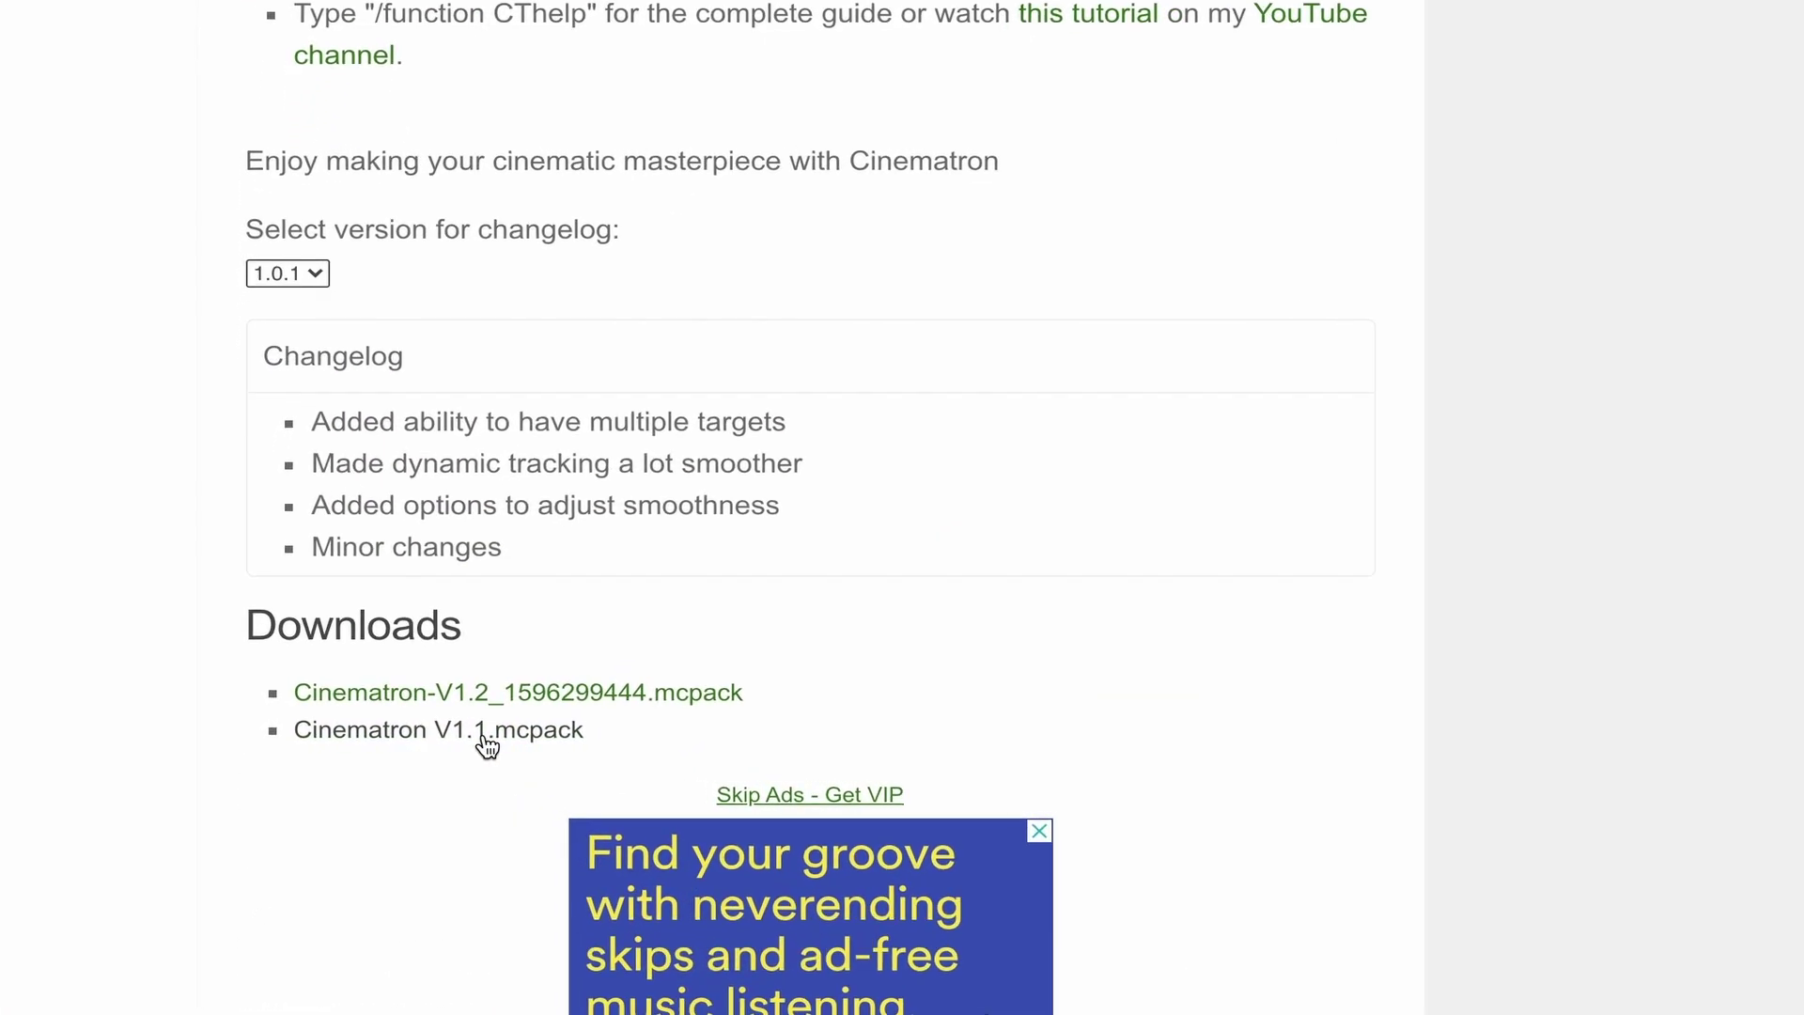
# - Download the Cinematron V1.1 .mcpack file after passing the I'm not a robot check
pyautogui.click(620, 733)
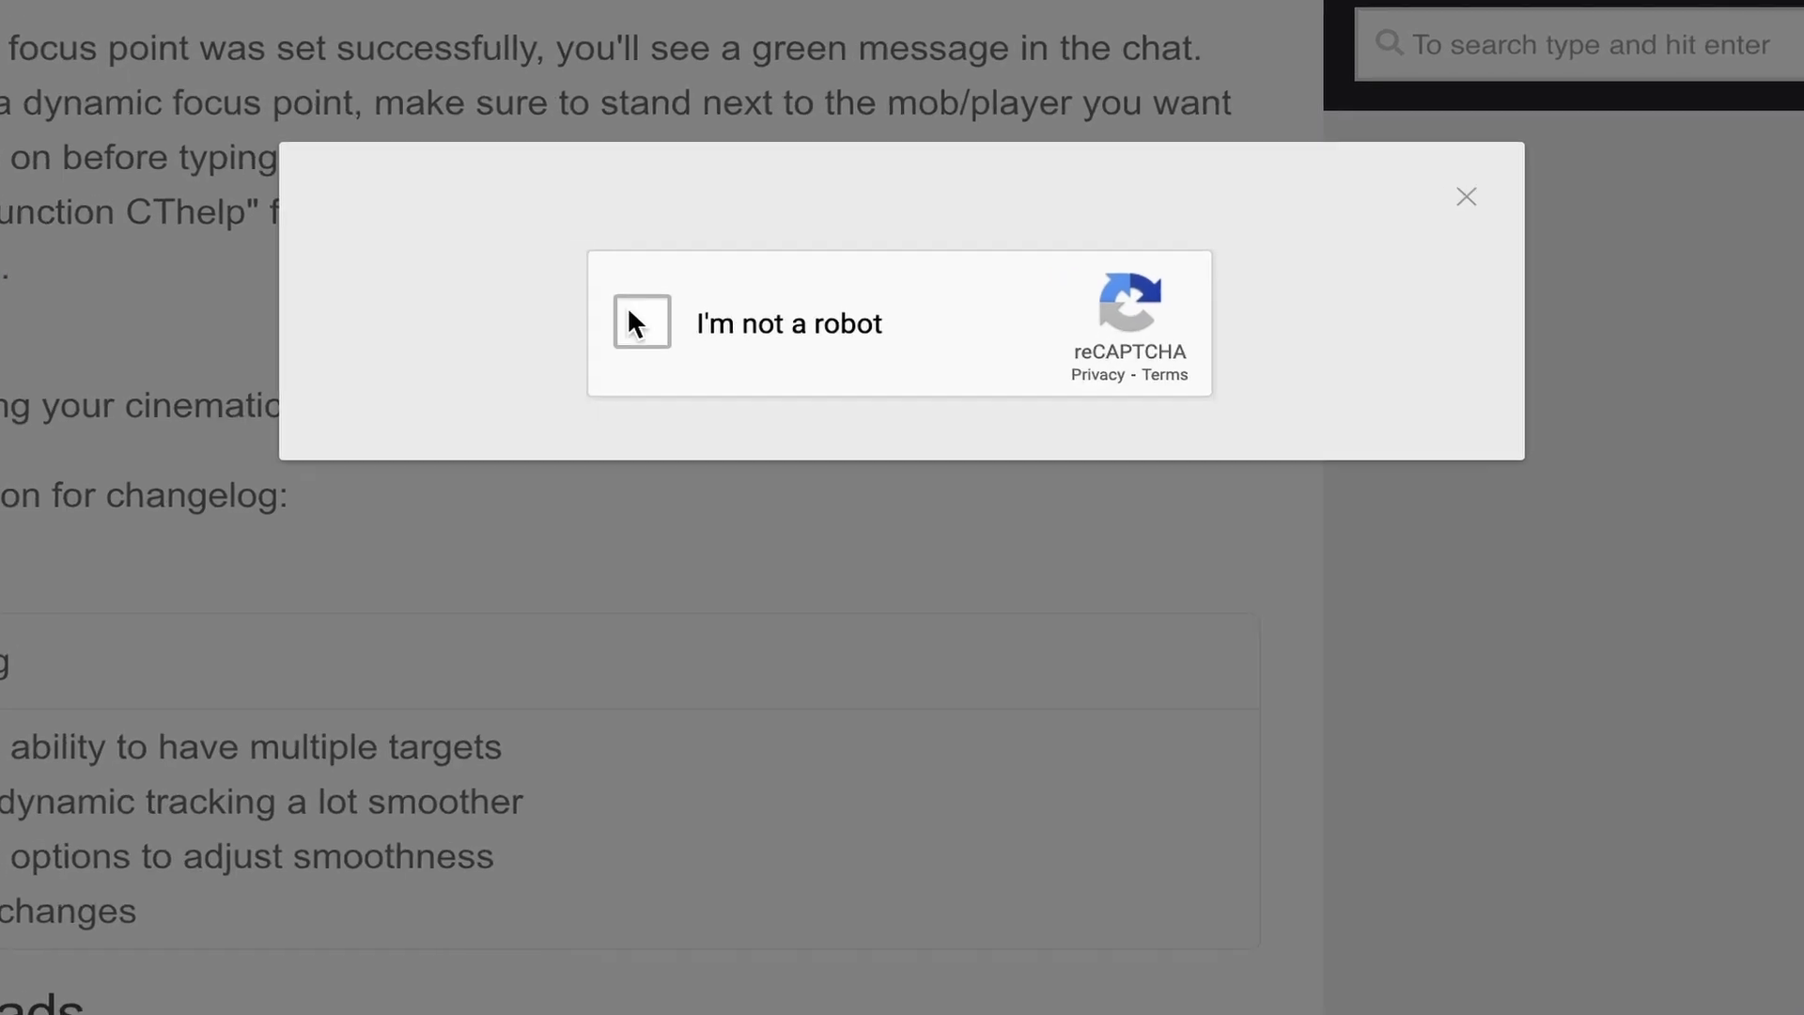
pyautogui.click(715, 275)
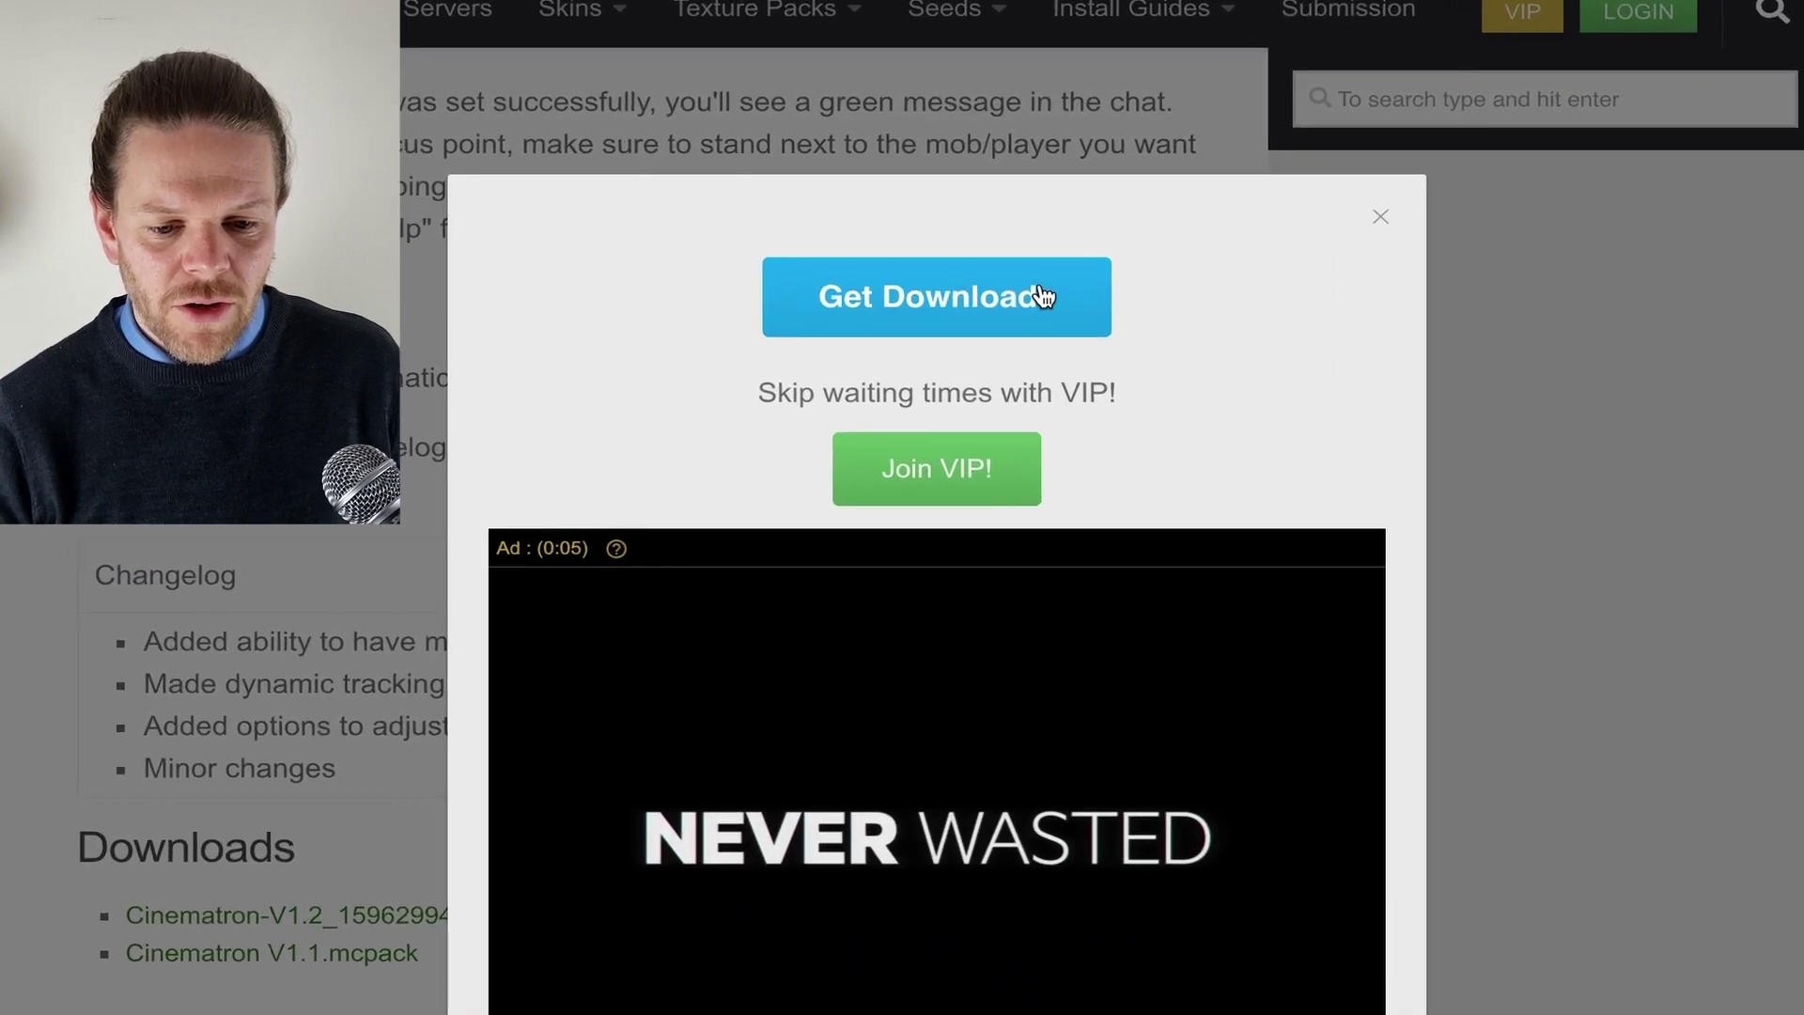
pyautogui.click(1073, 323)
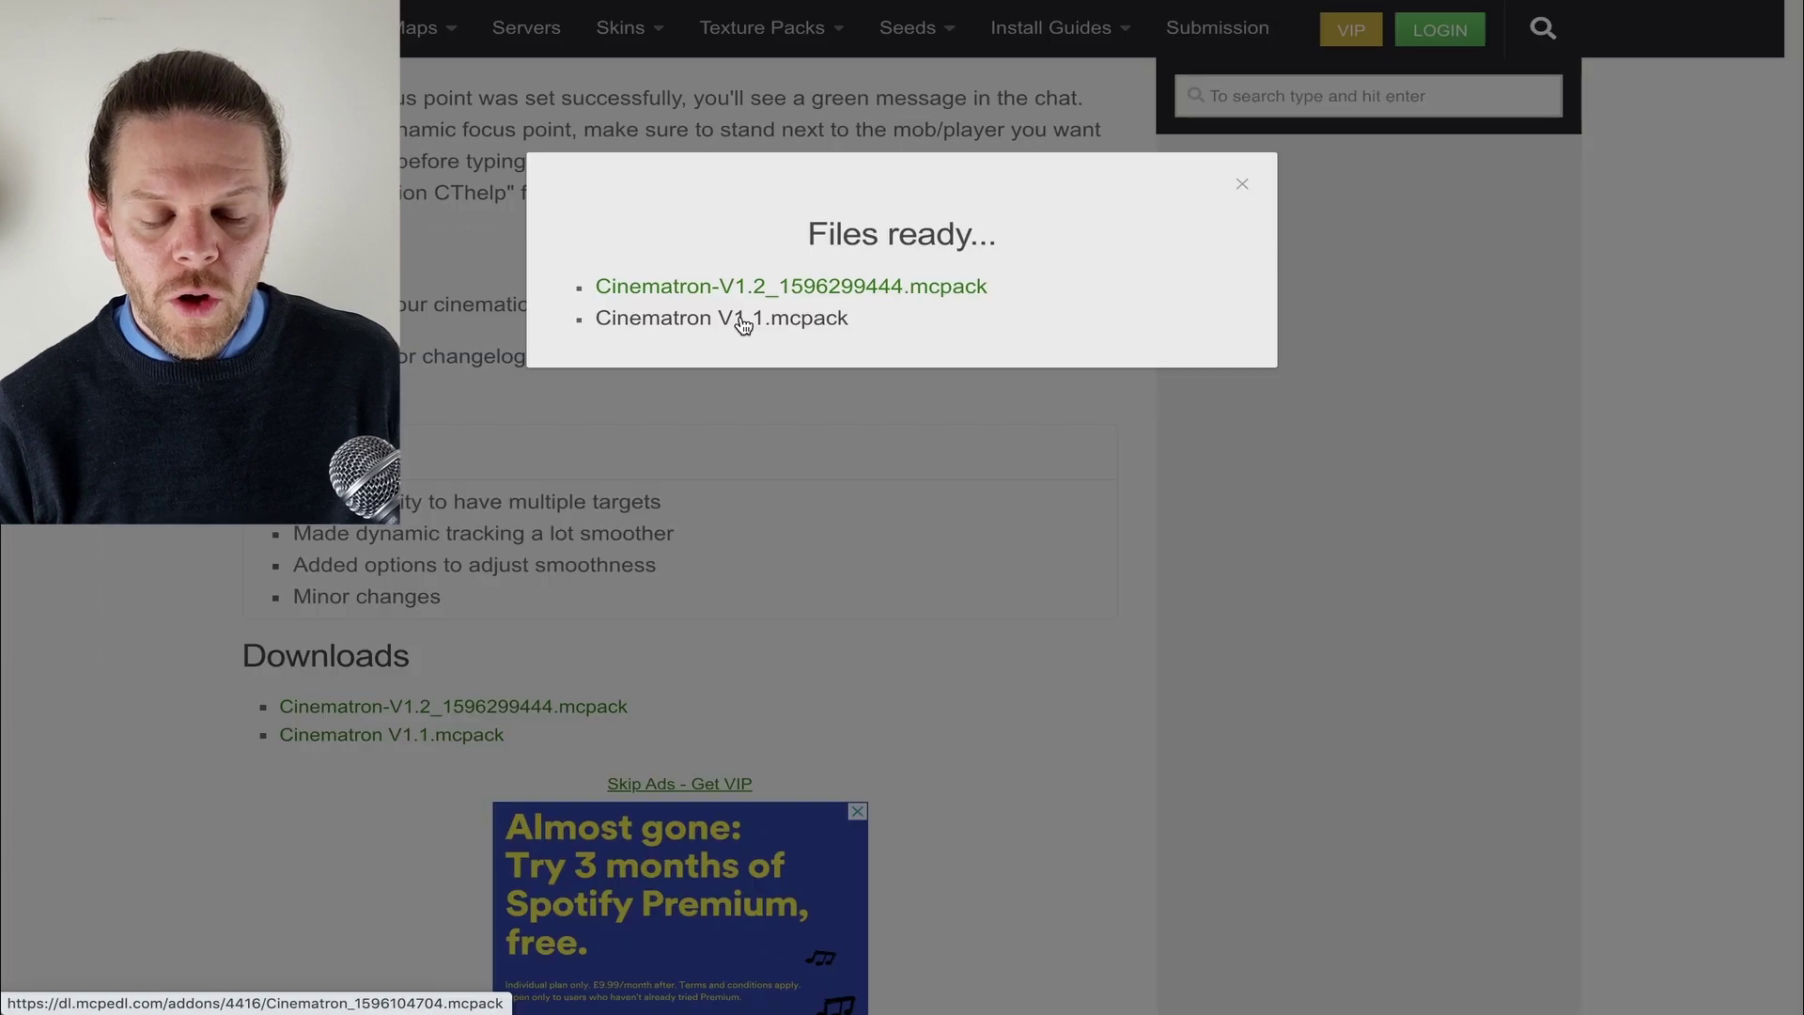
pyautogui.click(742, 324)
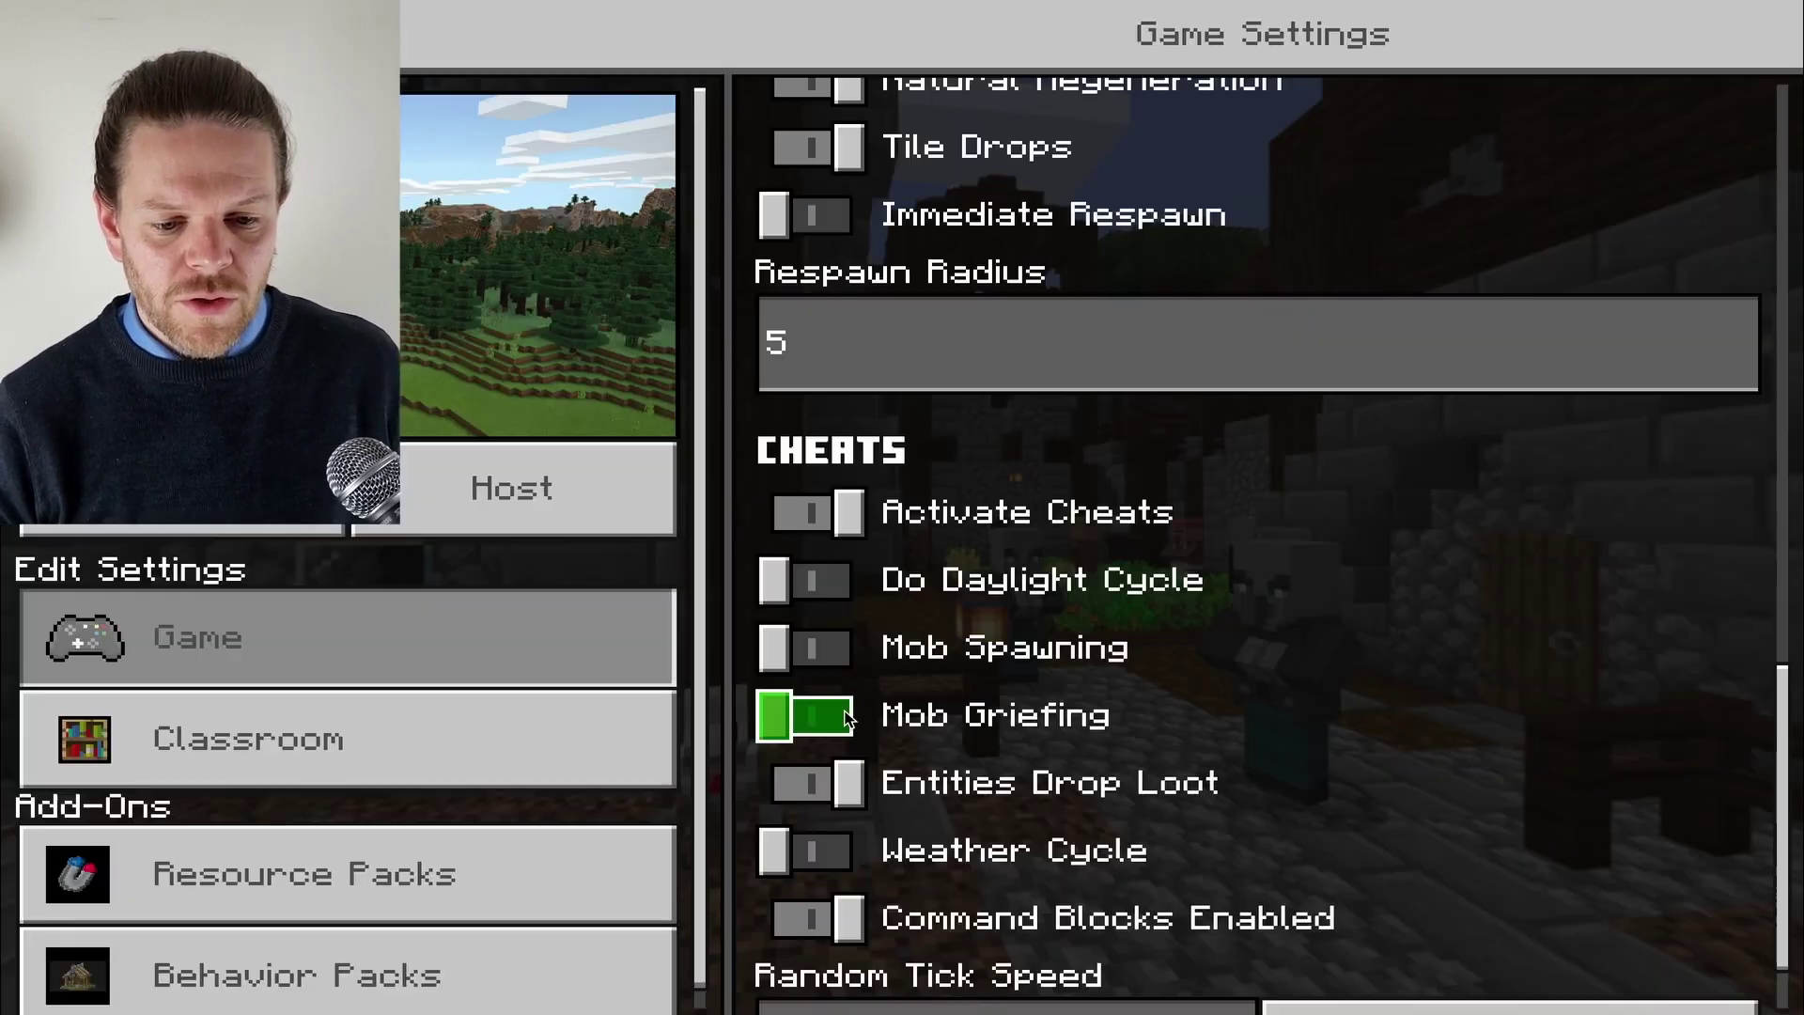
# - Activate Cinematron from My Packs as a behavior pack, then review the active resource packs
pyautogui.scroll(-1, 304, 863)
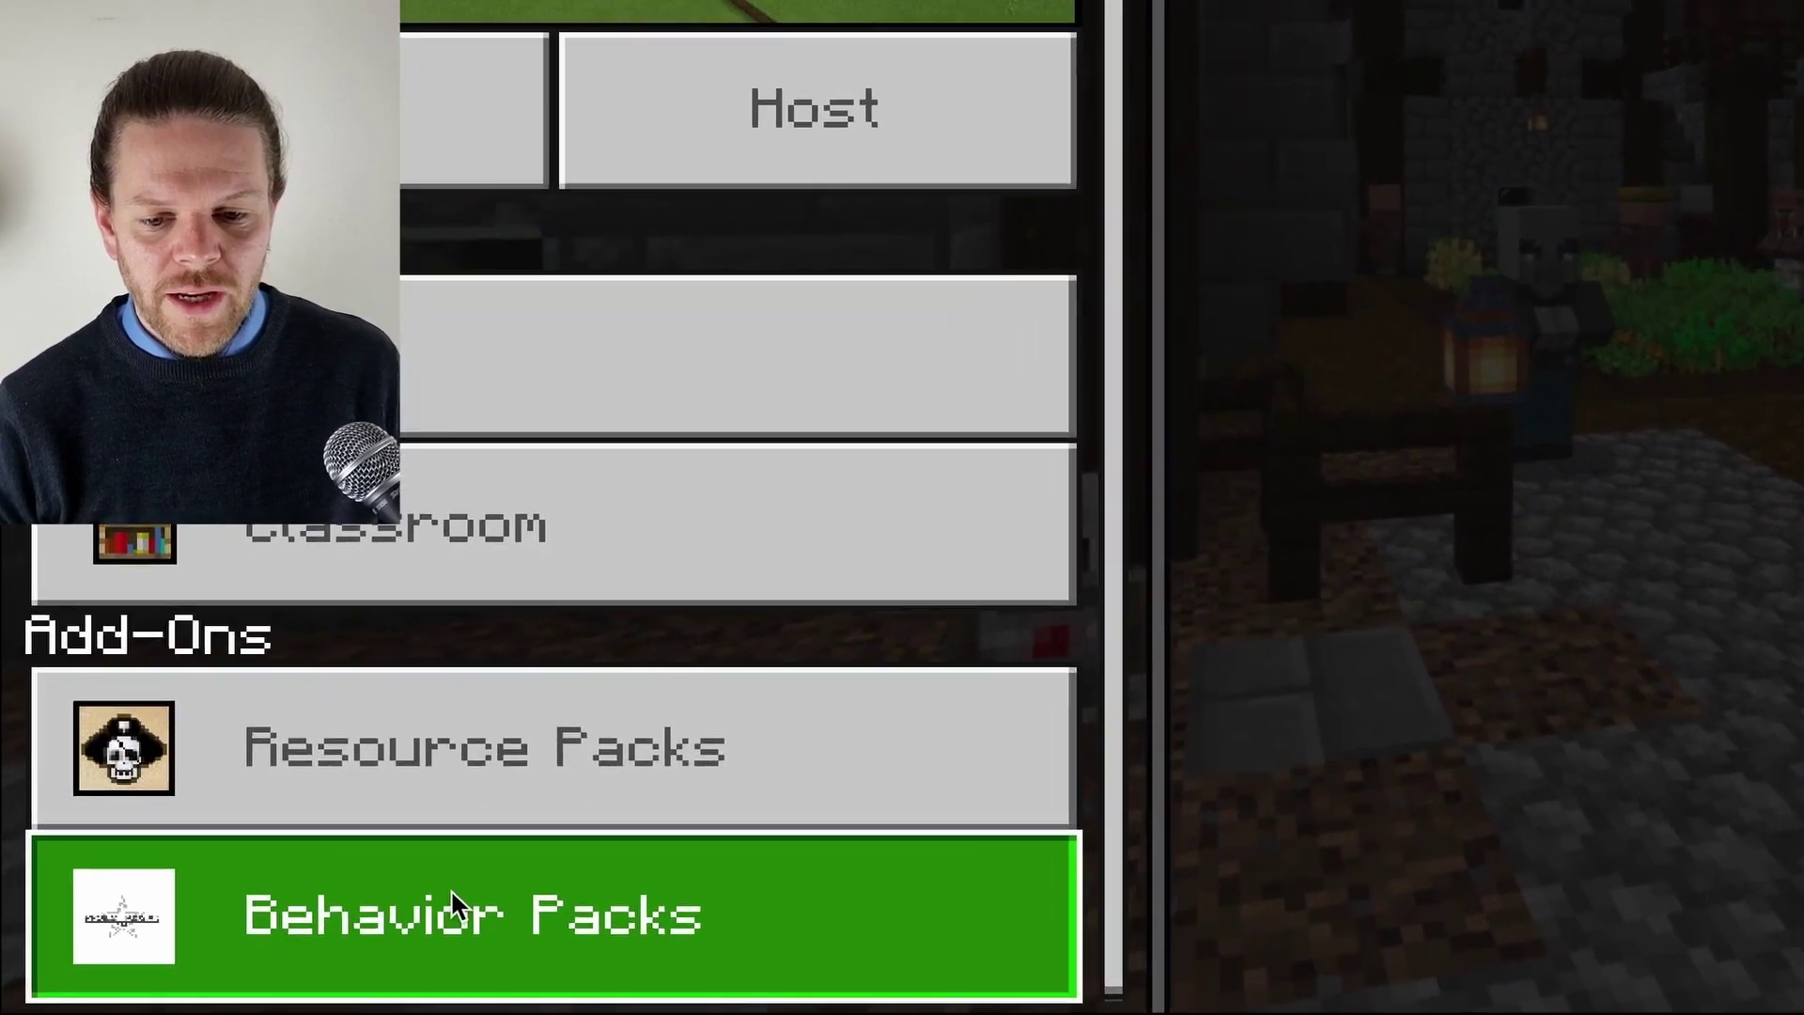
pyautogui.click(310, 954)
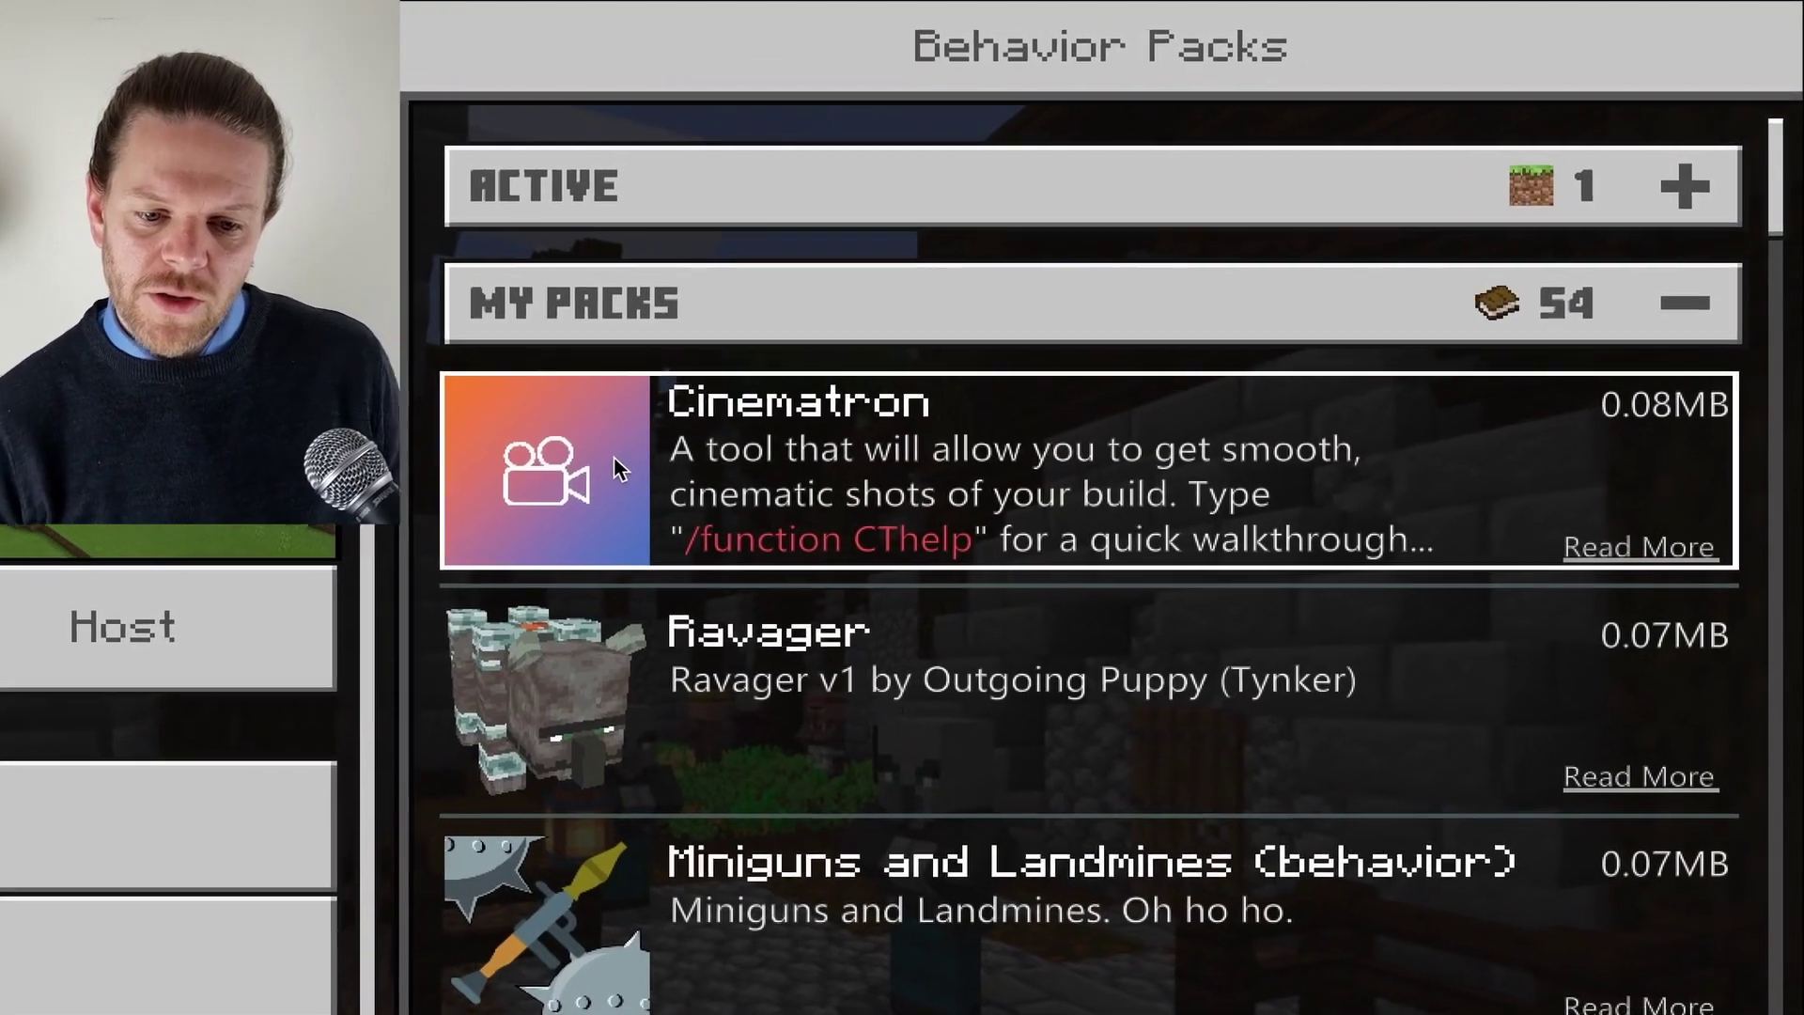
pyautogui.click(616, 467)
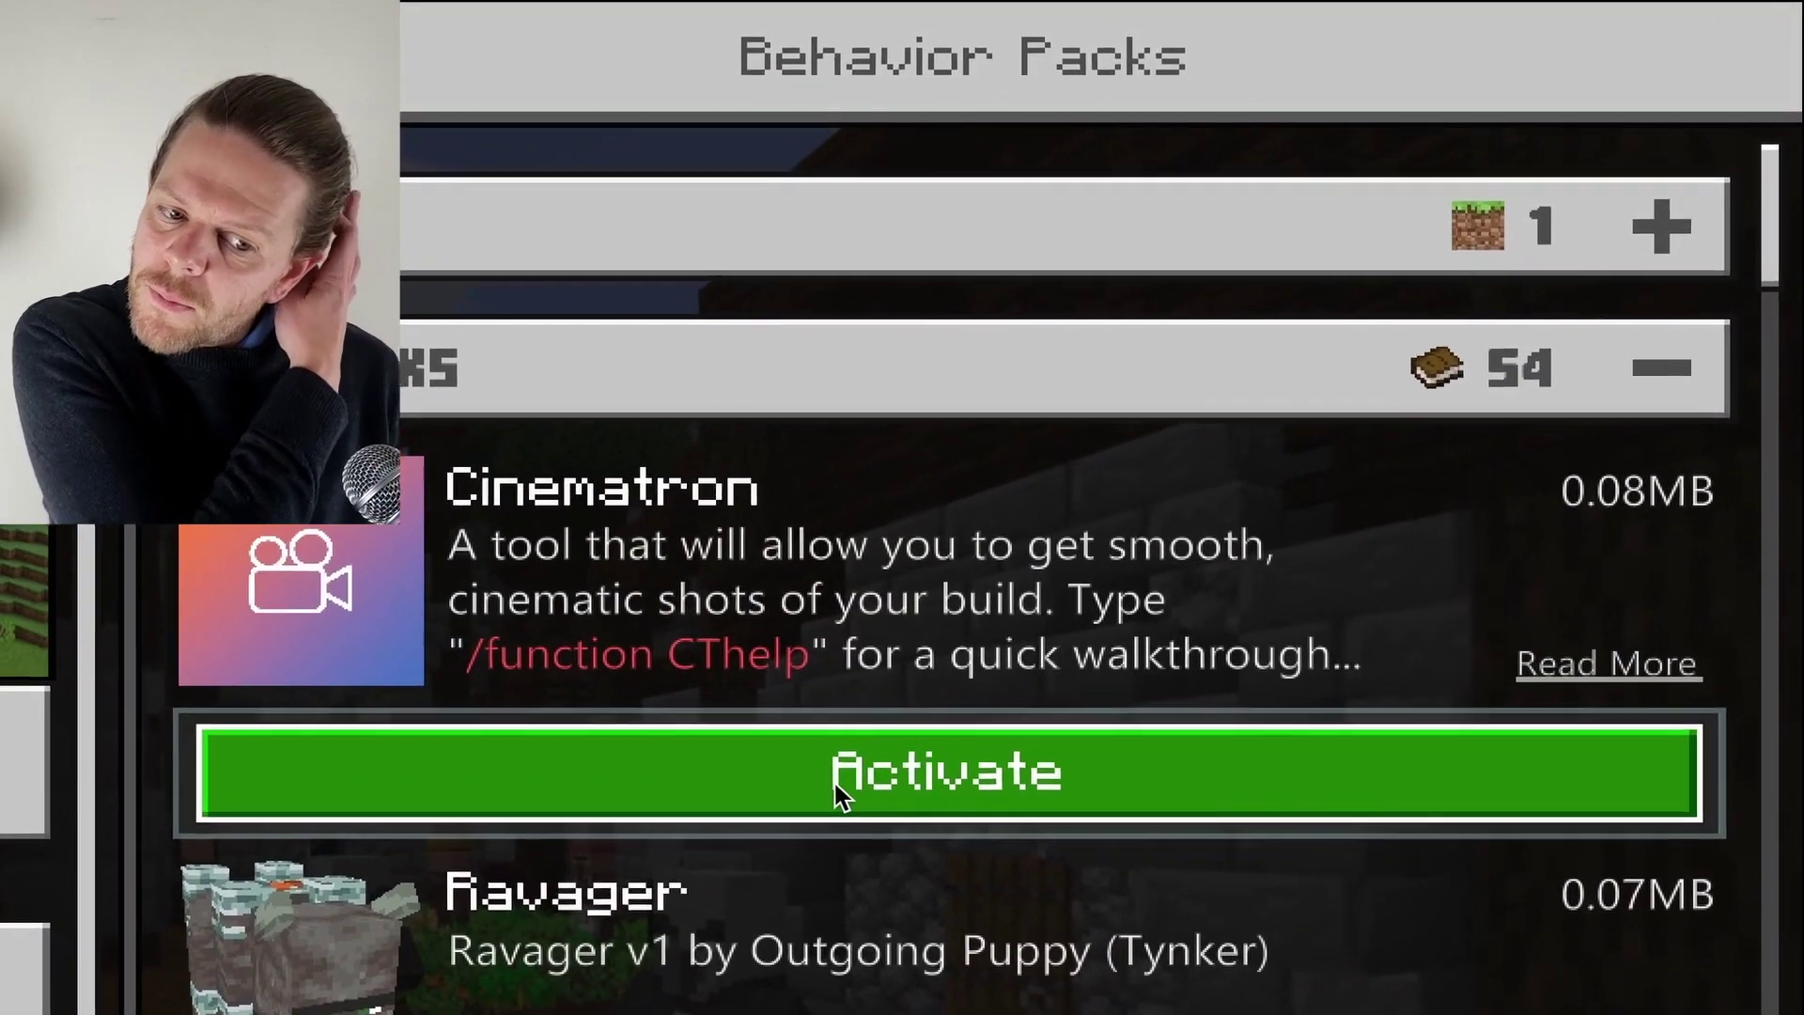
pyautogui.click(839, 794)
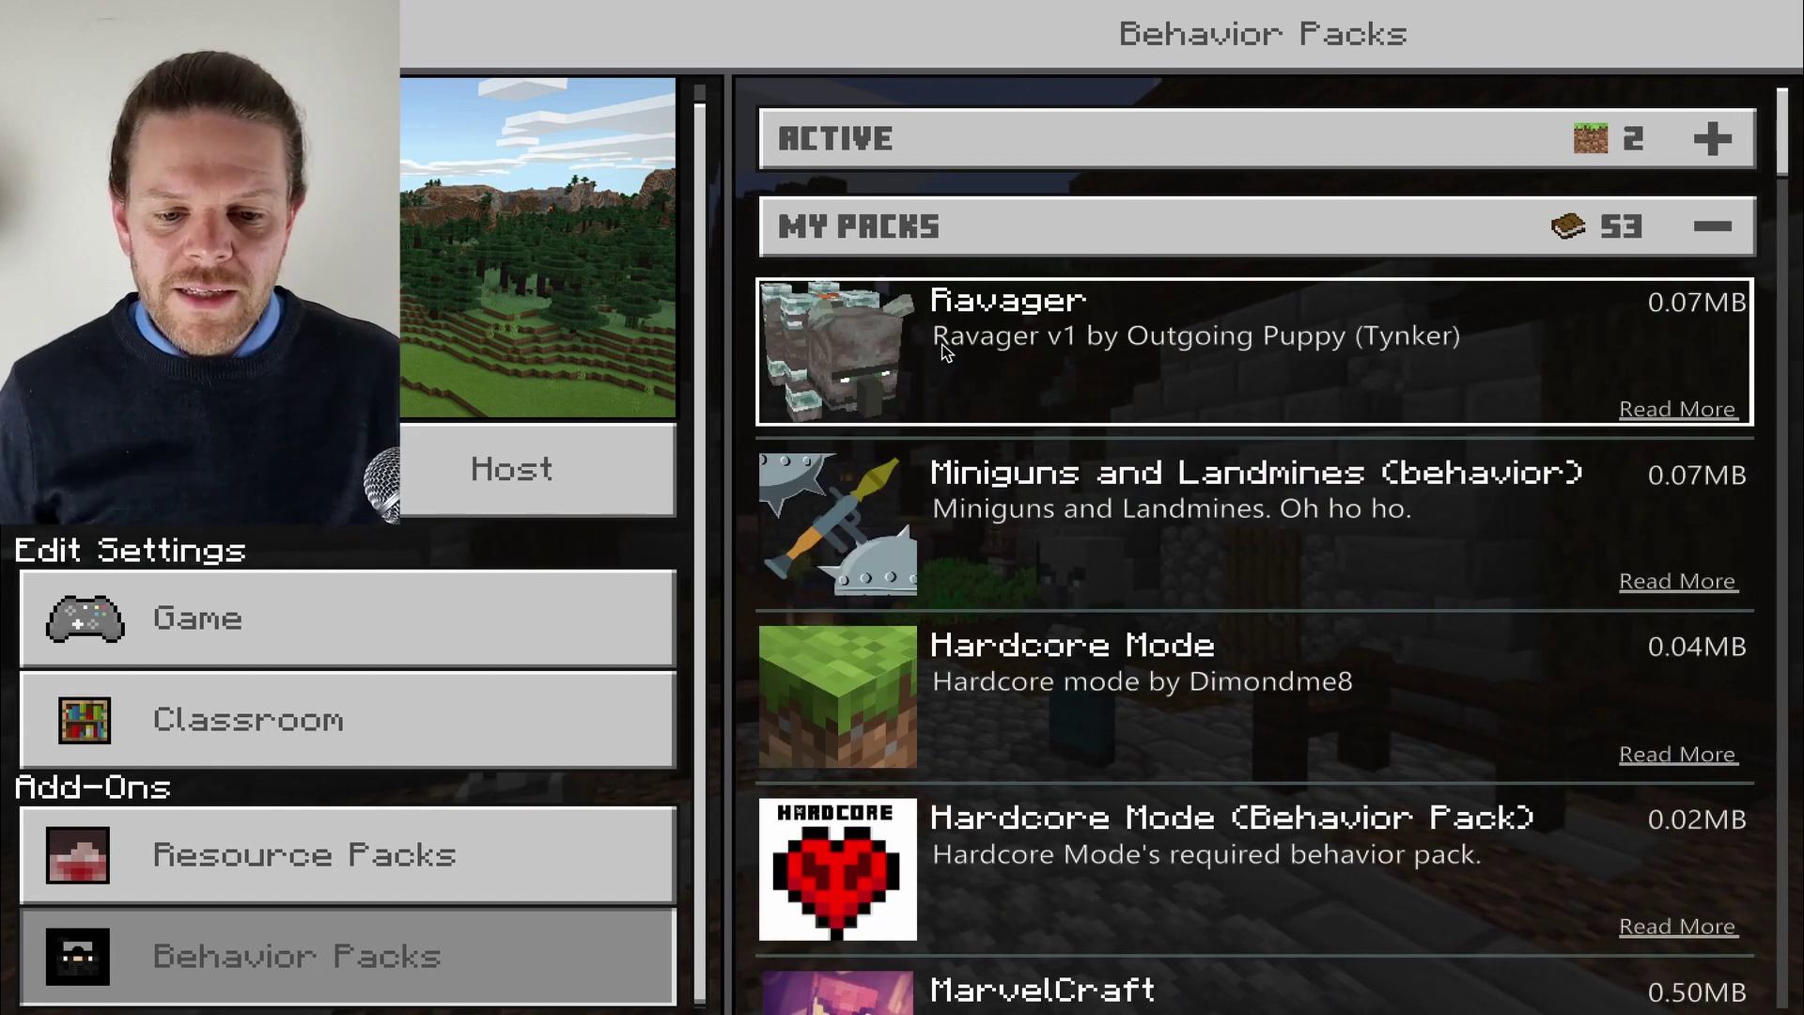
pyautogui.click(940, 138)
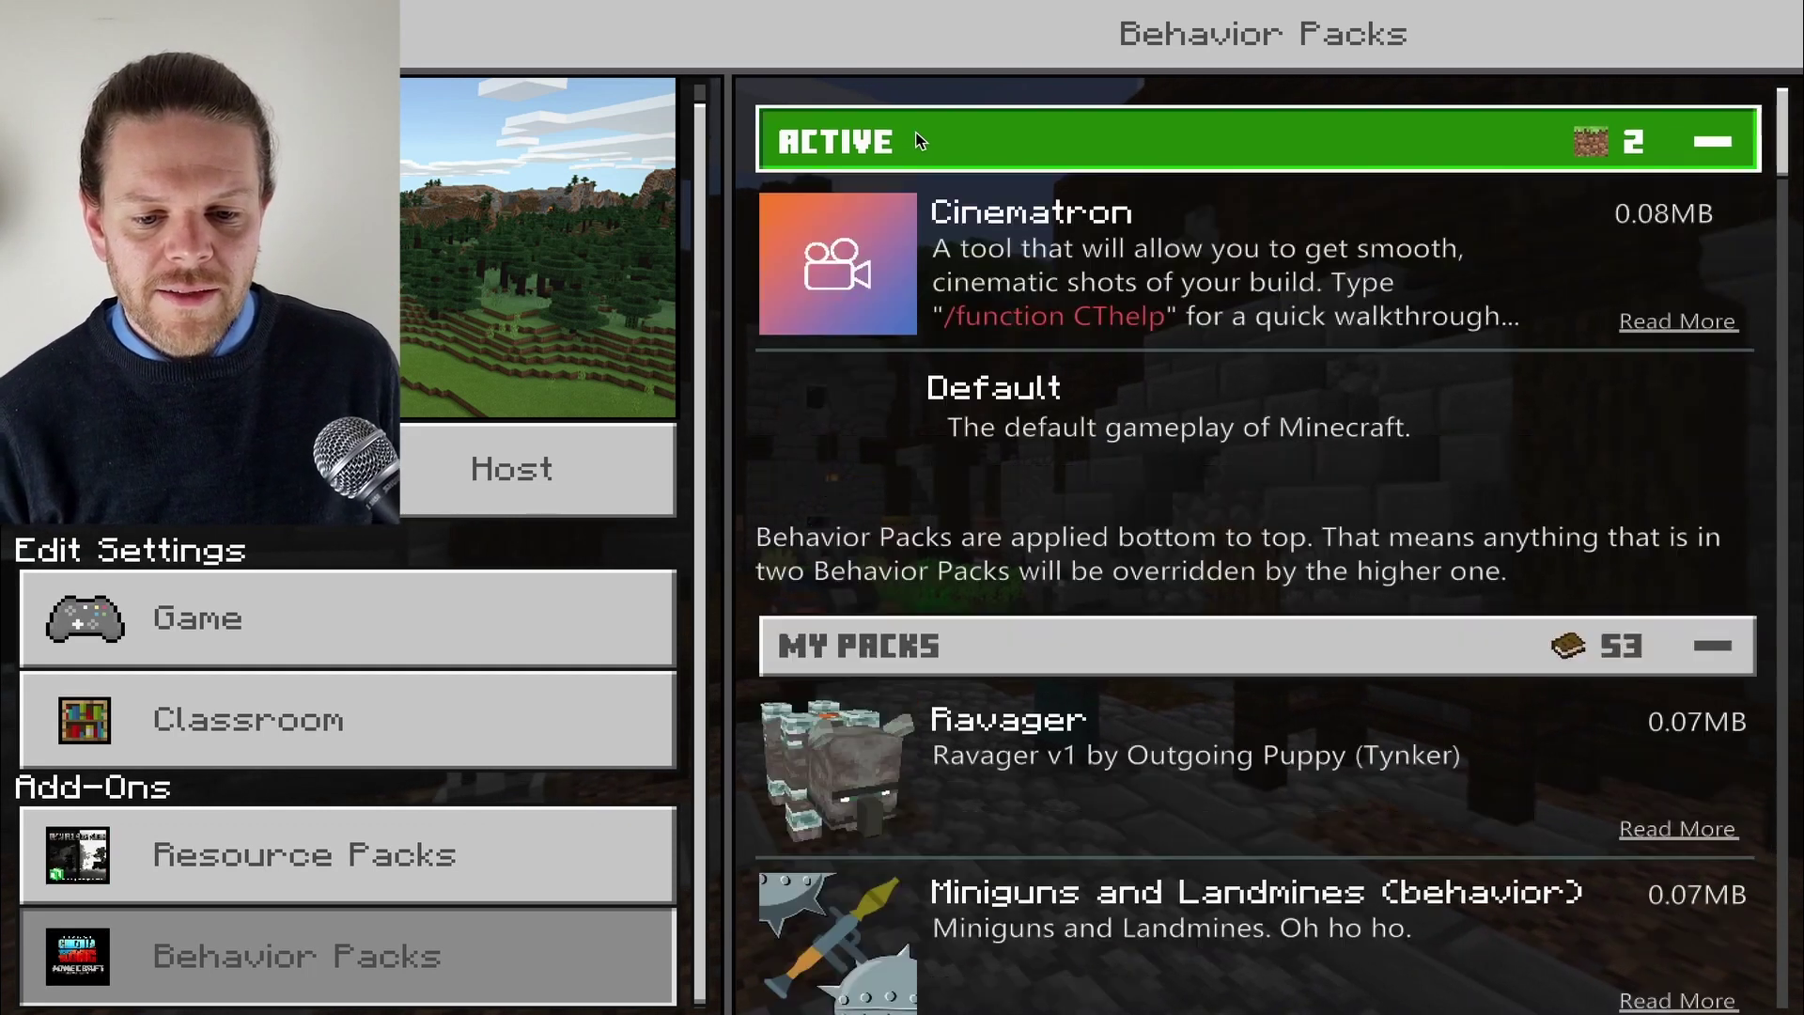
pyautogui.click(470, 861)
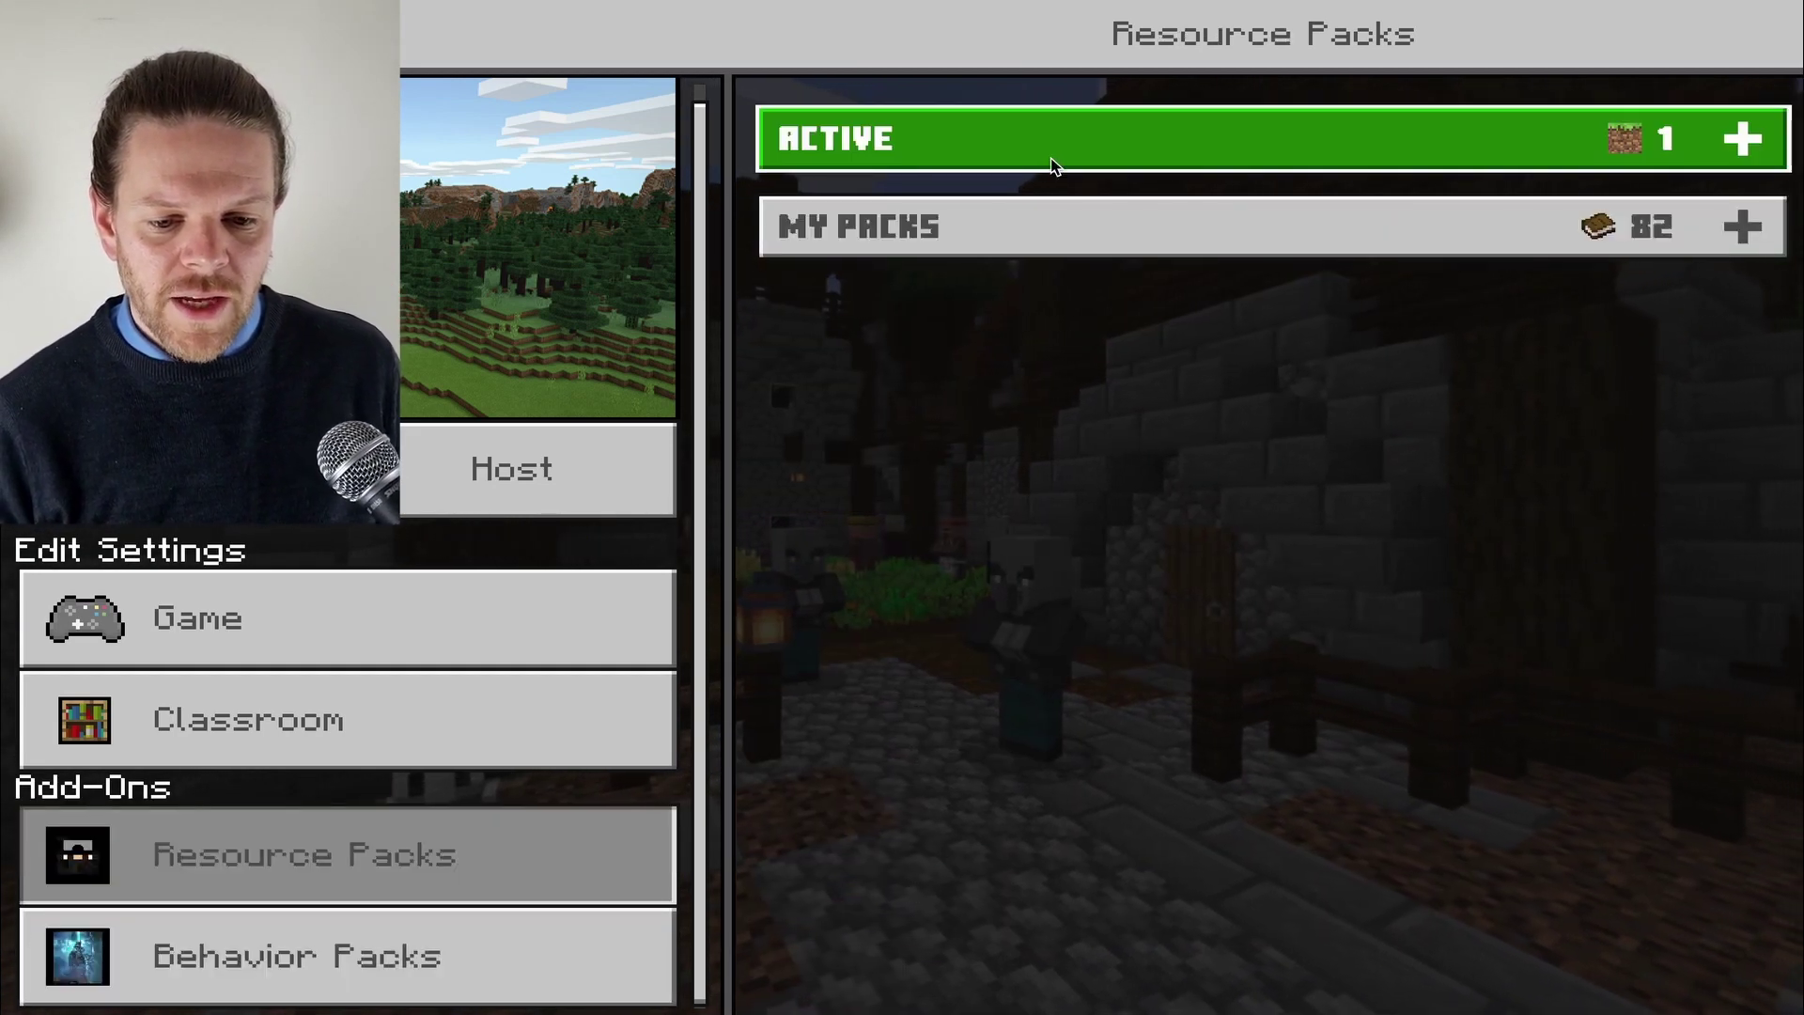
pyautogui.click(1047, 161)
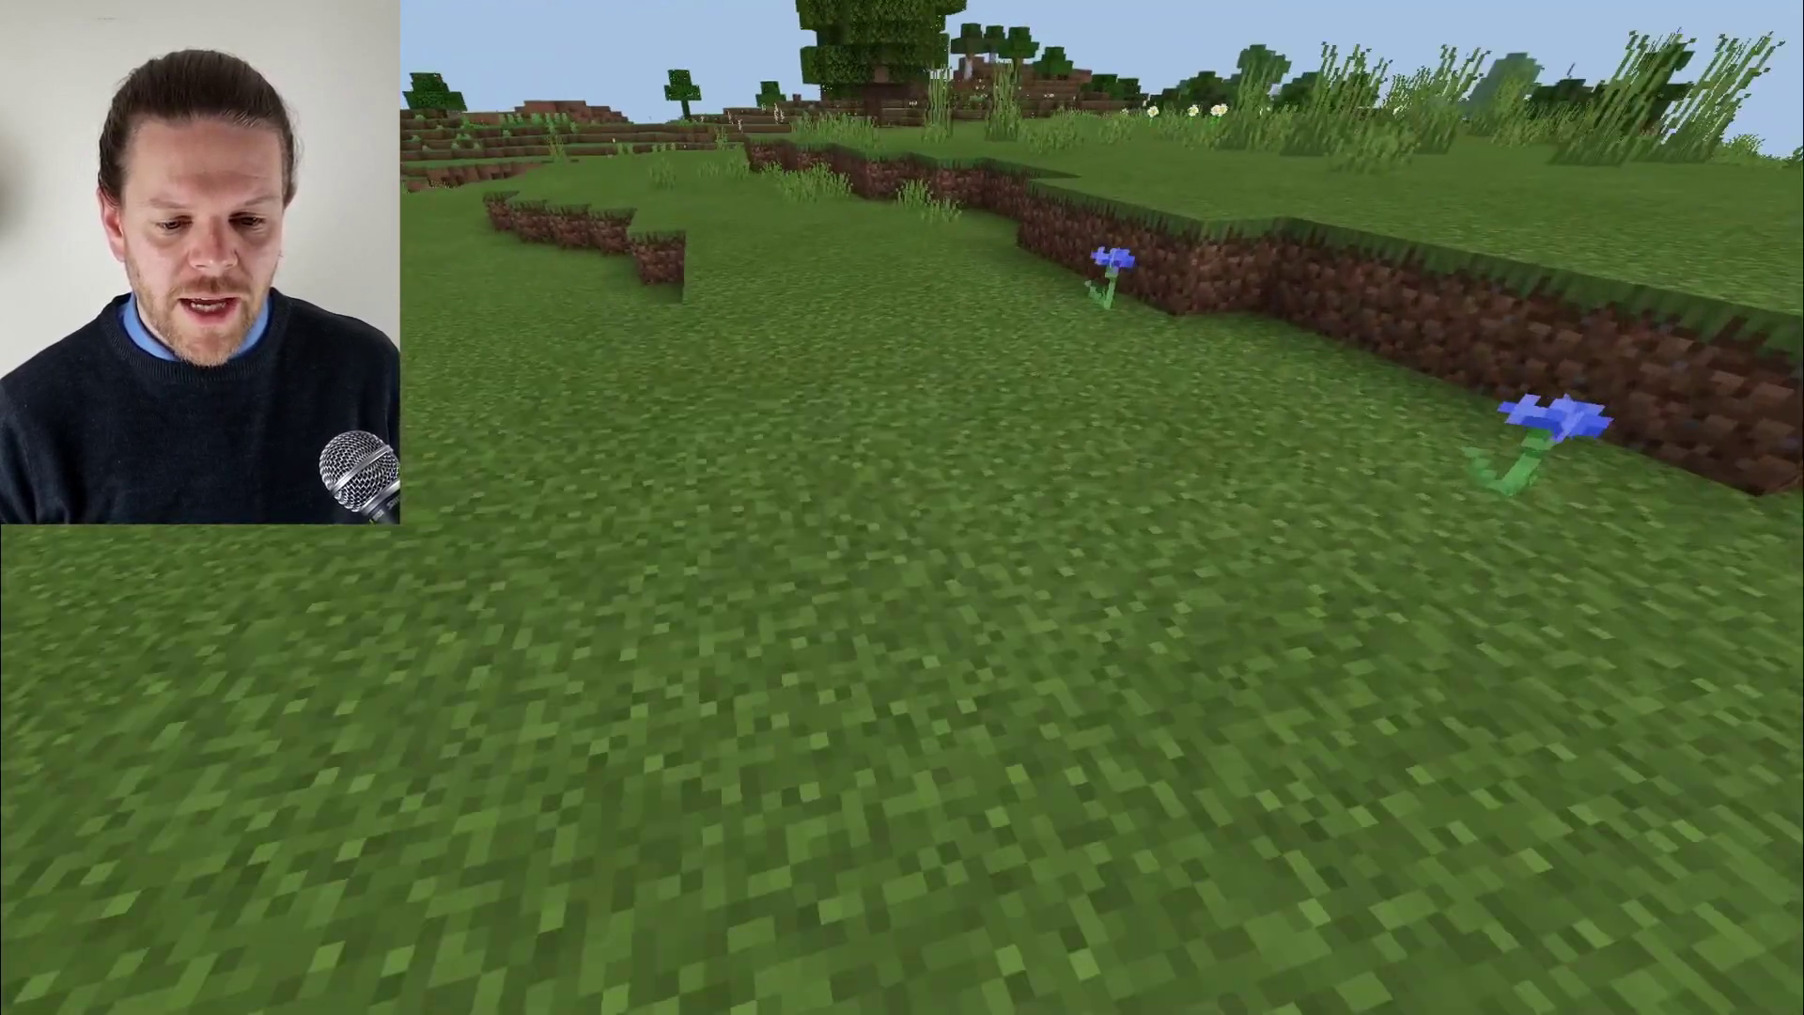
# - Dig a two-block pit, get a command block with /give @s command_block, and place it
pyautogui.click(817, 479)
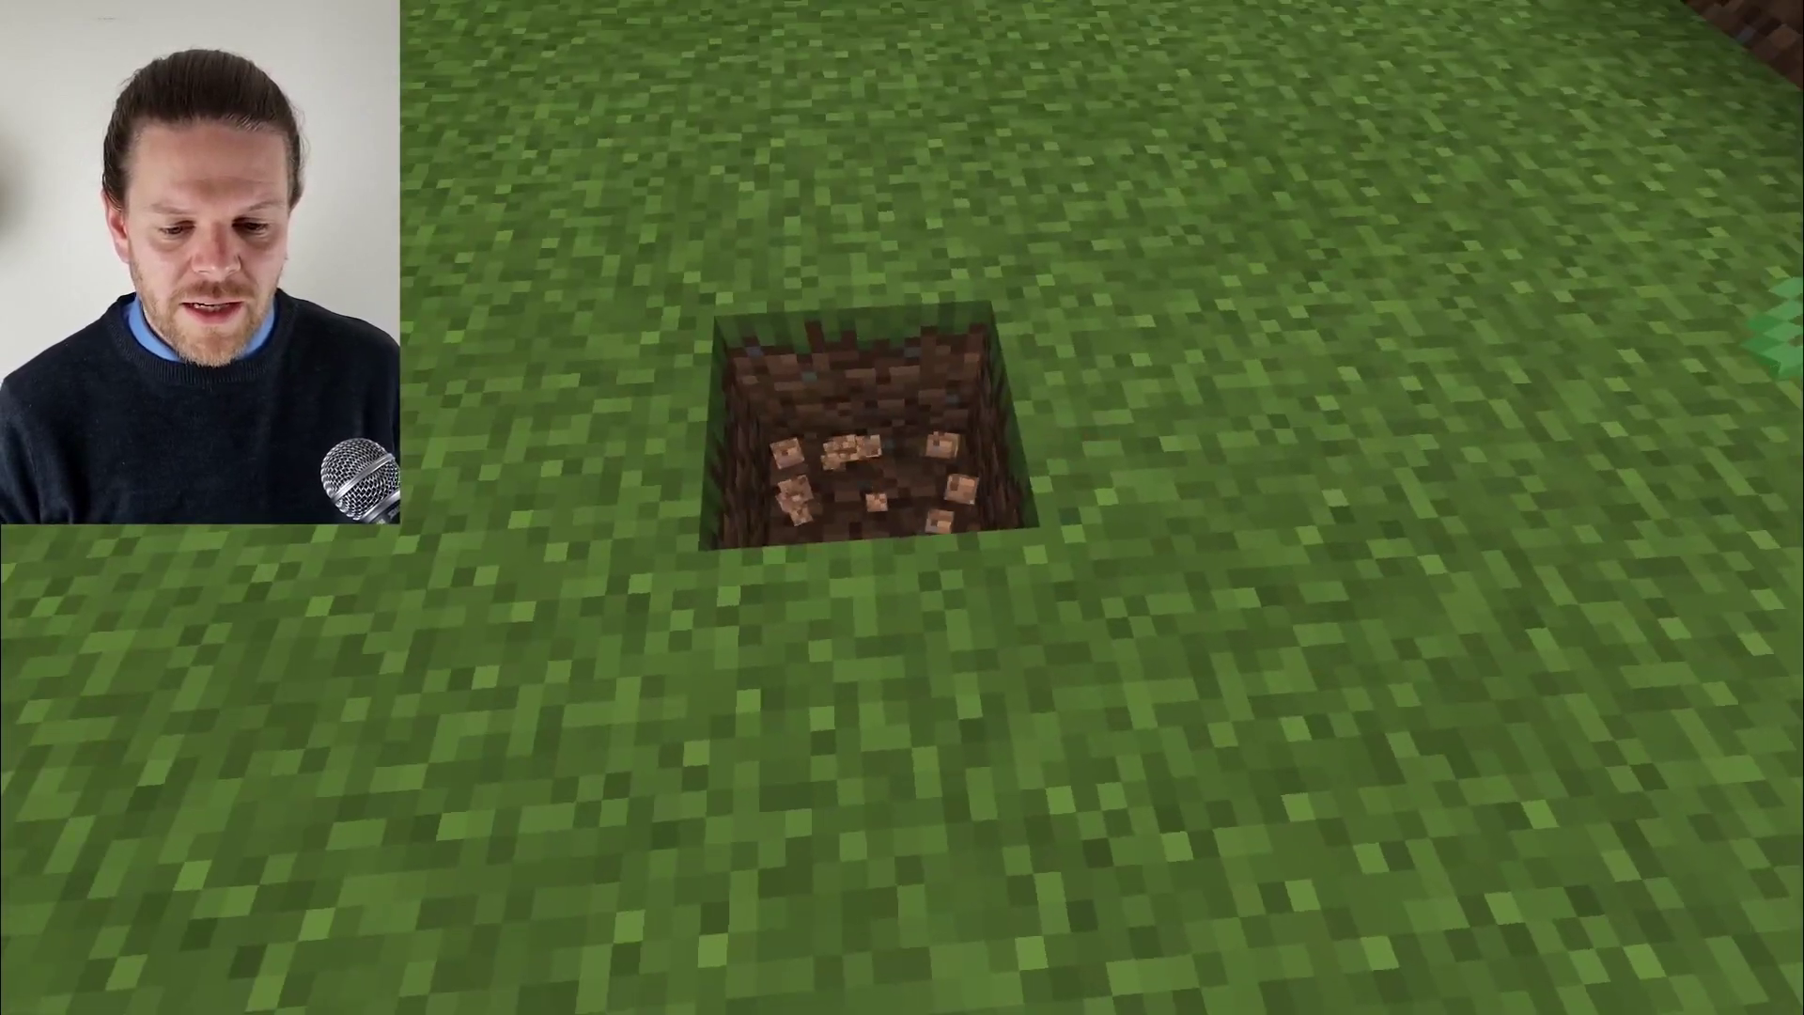
pyautogui.press('F1')
pyautogui.press('/')
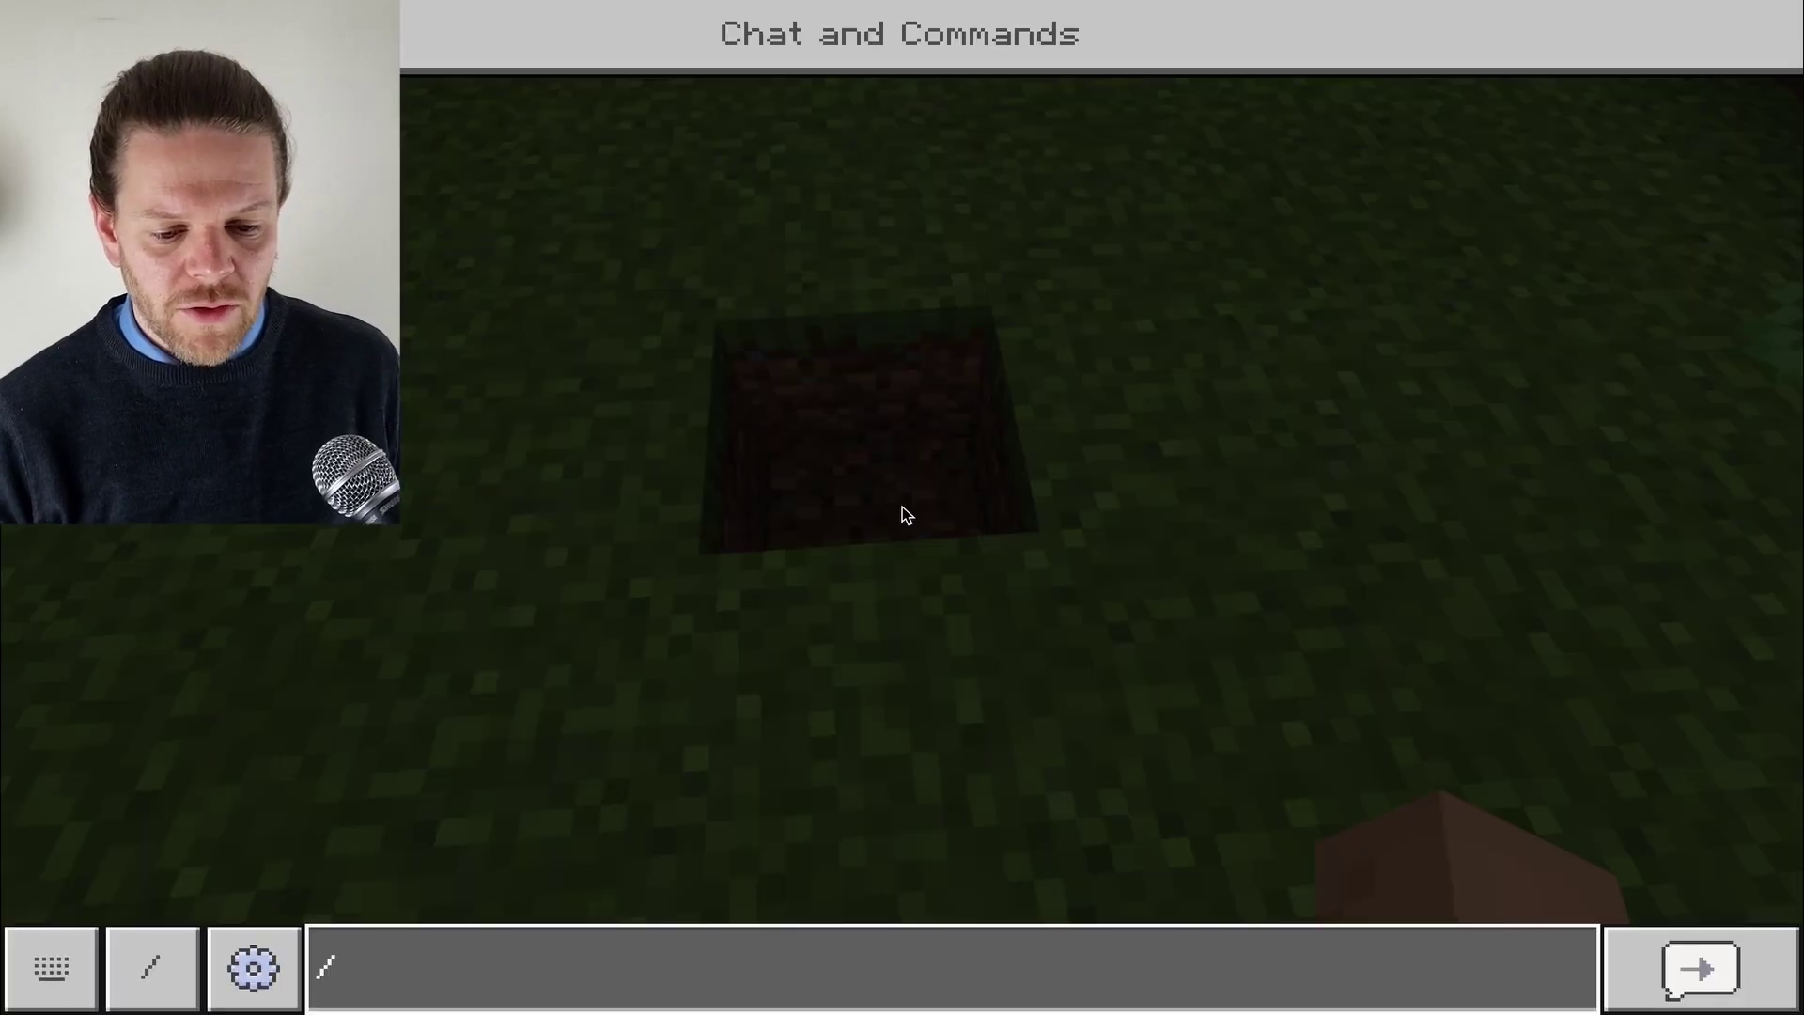
pyautogui.write('give ')
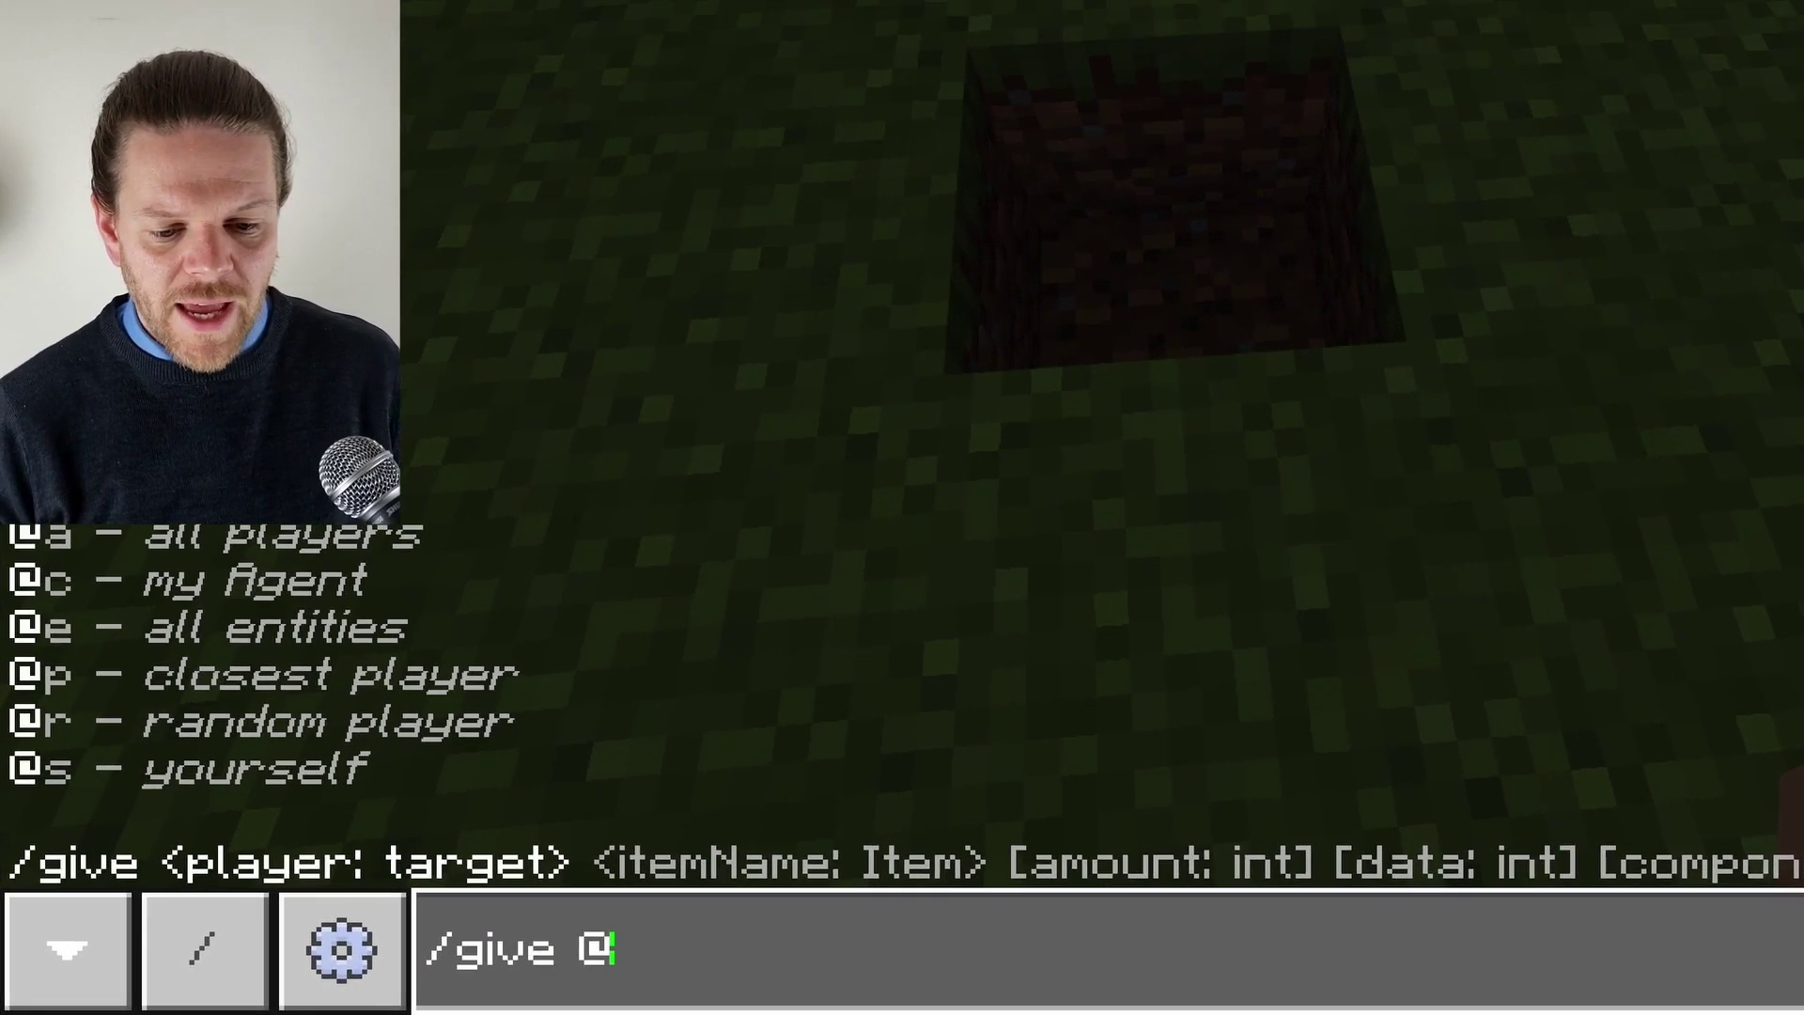
pyautogui.write('@s command_block')
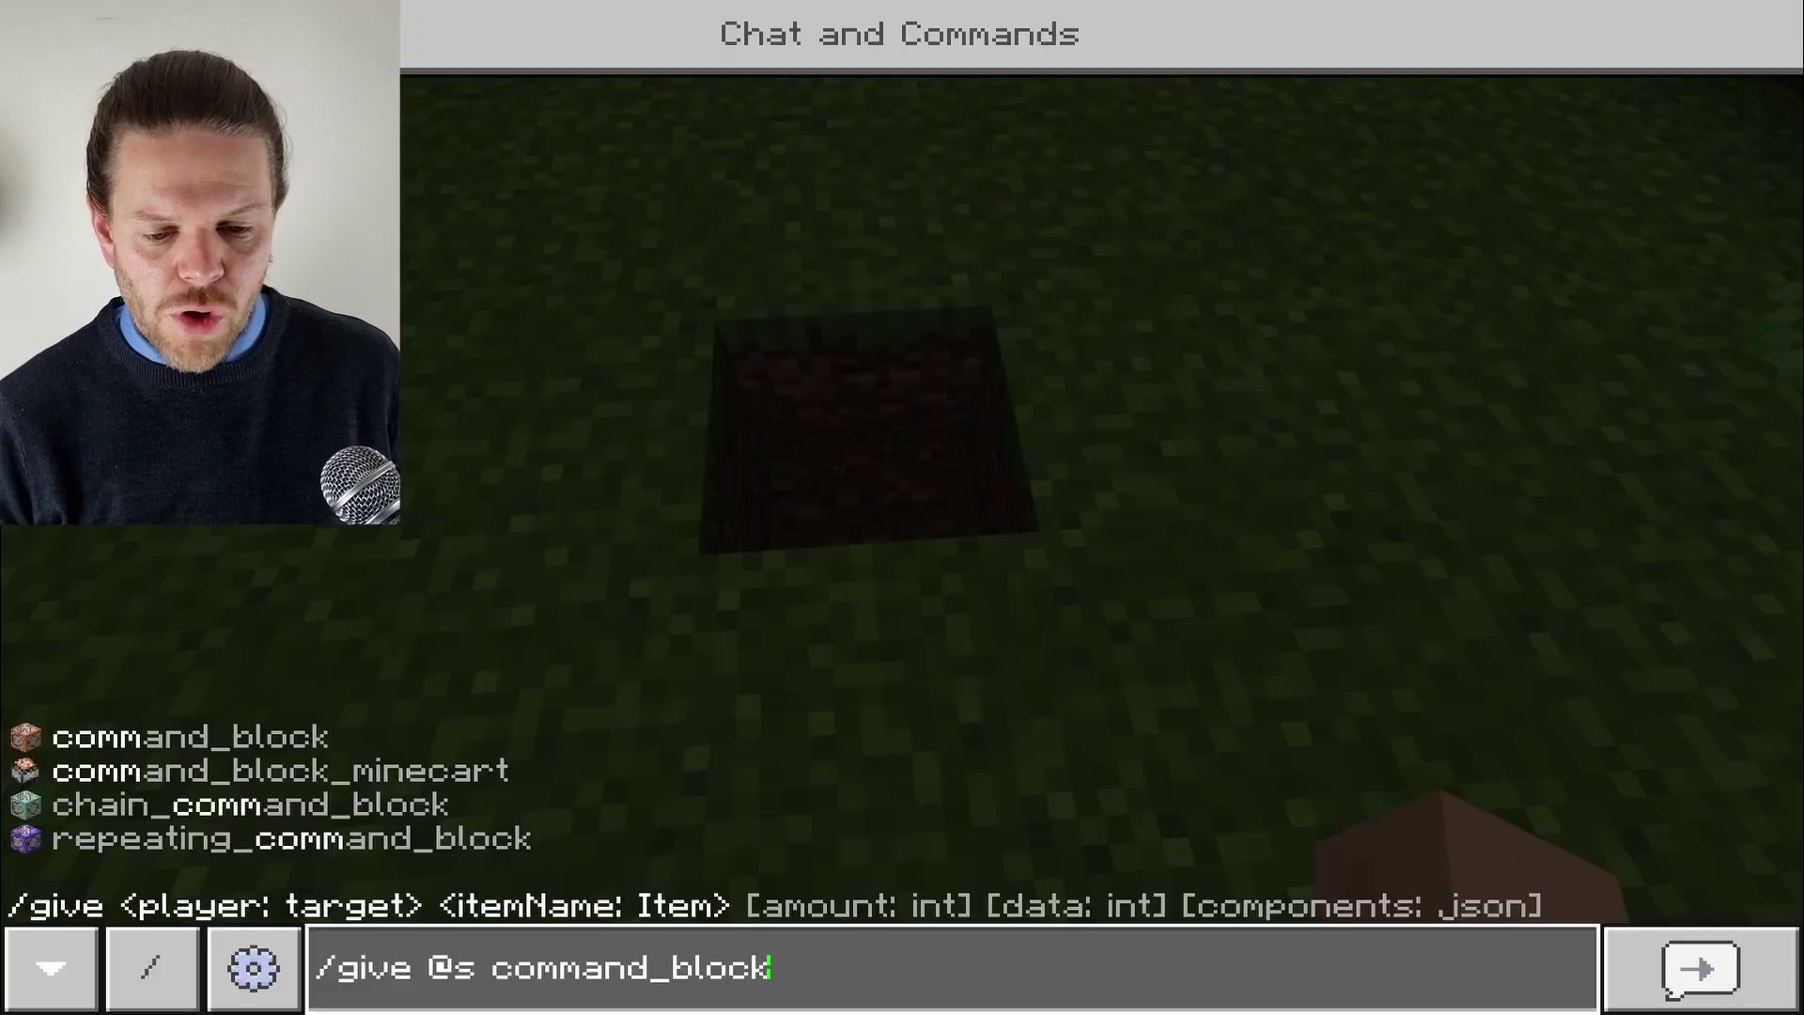
pyautogui.press('Return')
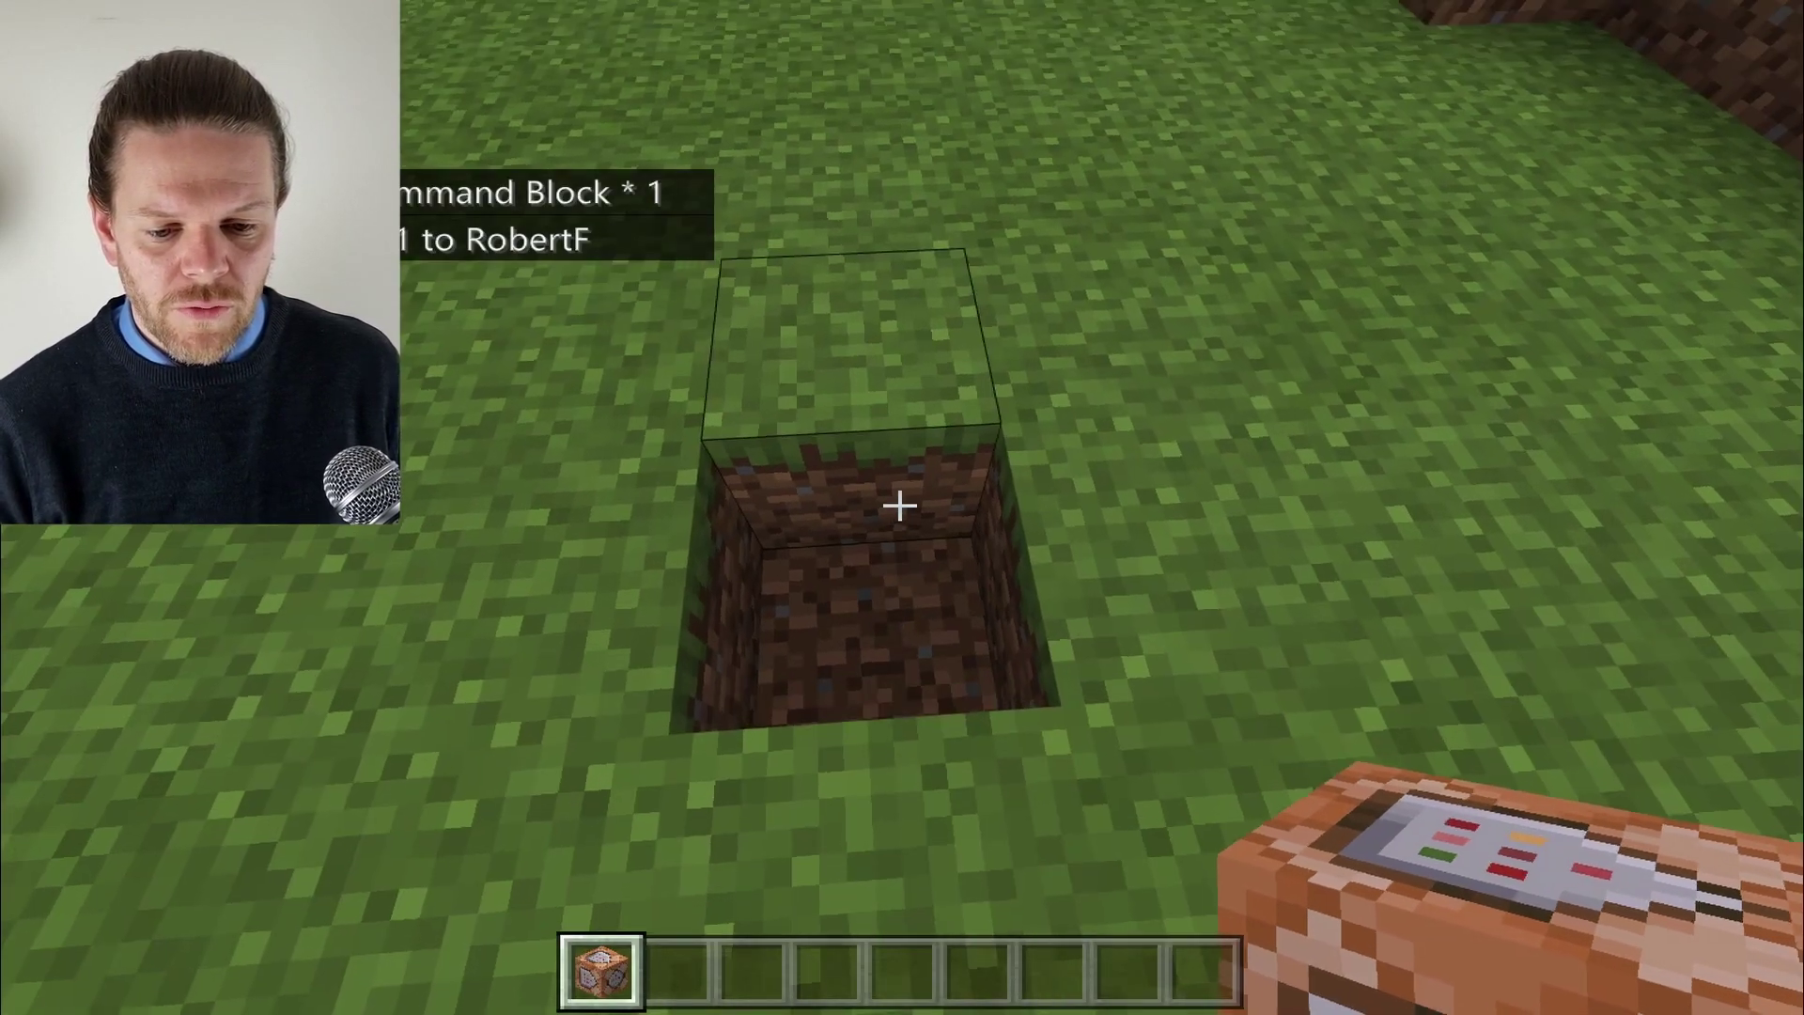
pyautogui.click(899, 506)
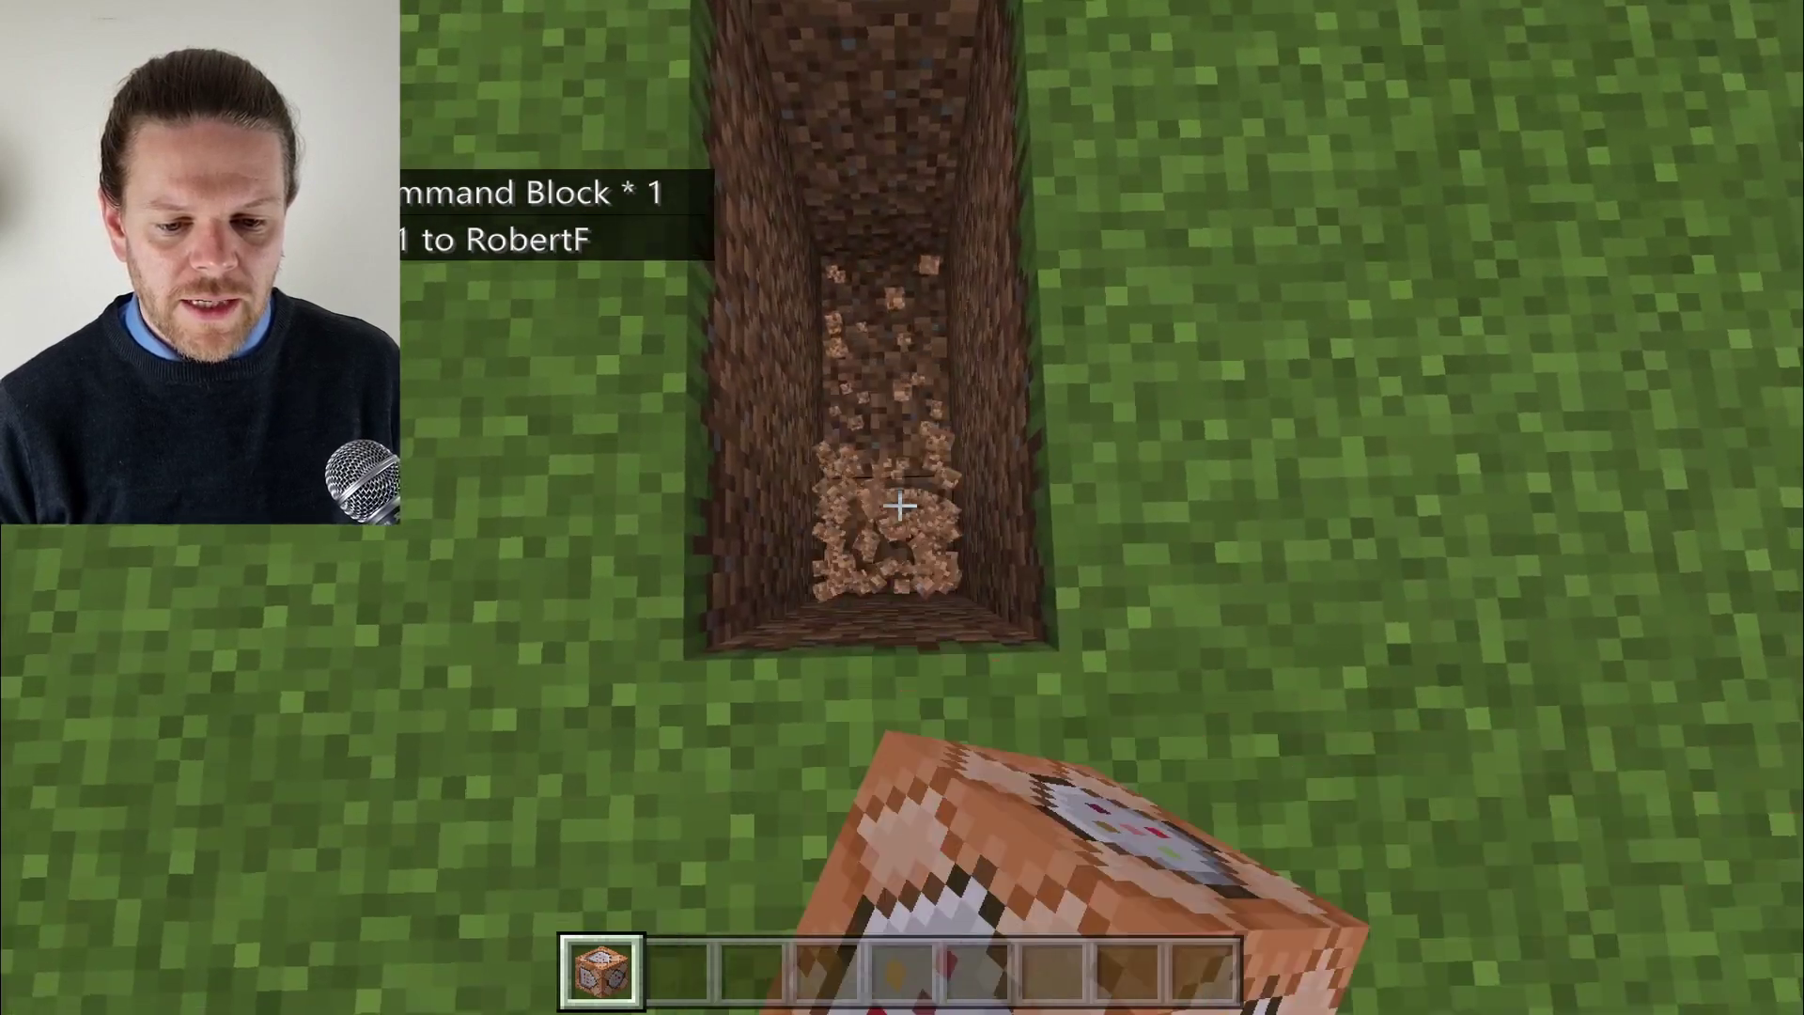
pyautogui.rightClick(899, 505)
# - Make the command block Repeat and Always Active, running /function CinematicControl
pyautogui.rightClick(899, 505)
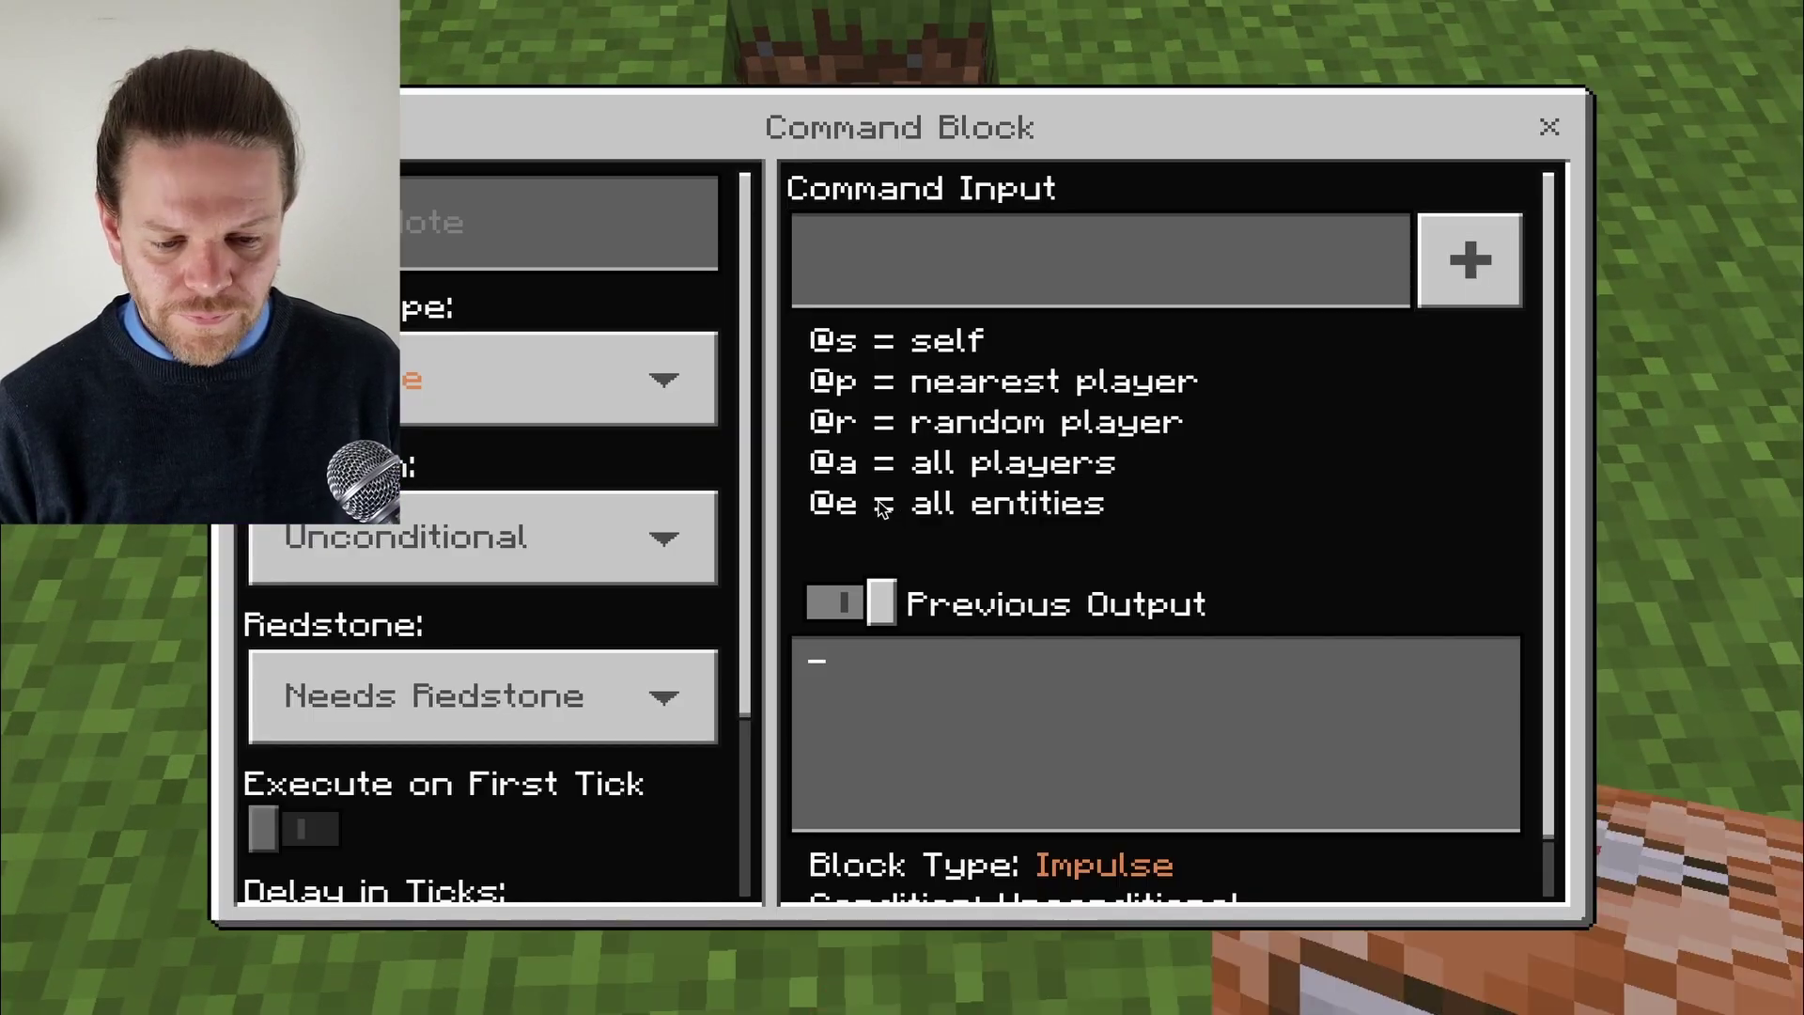
pyautogui.click(465, 375)
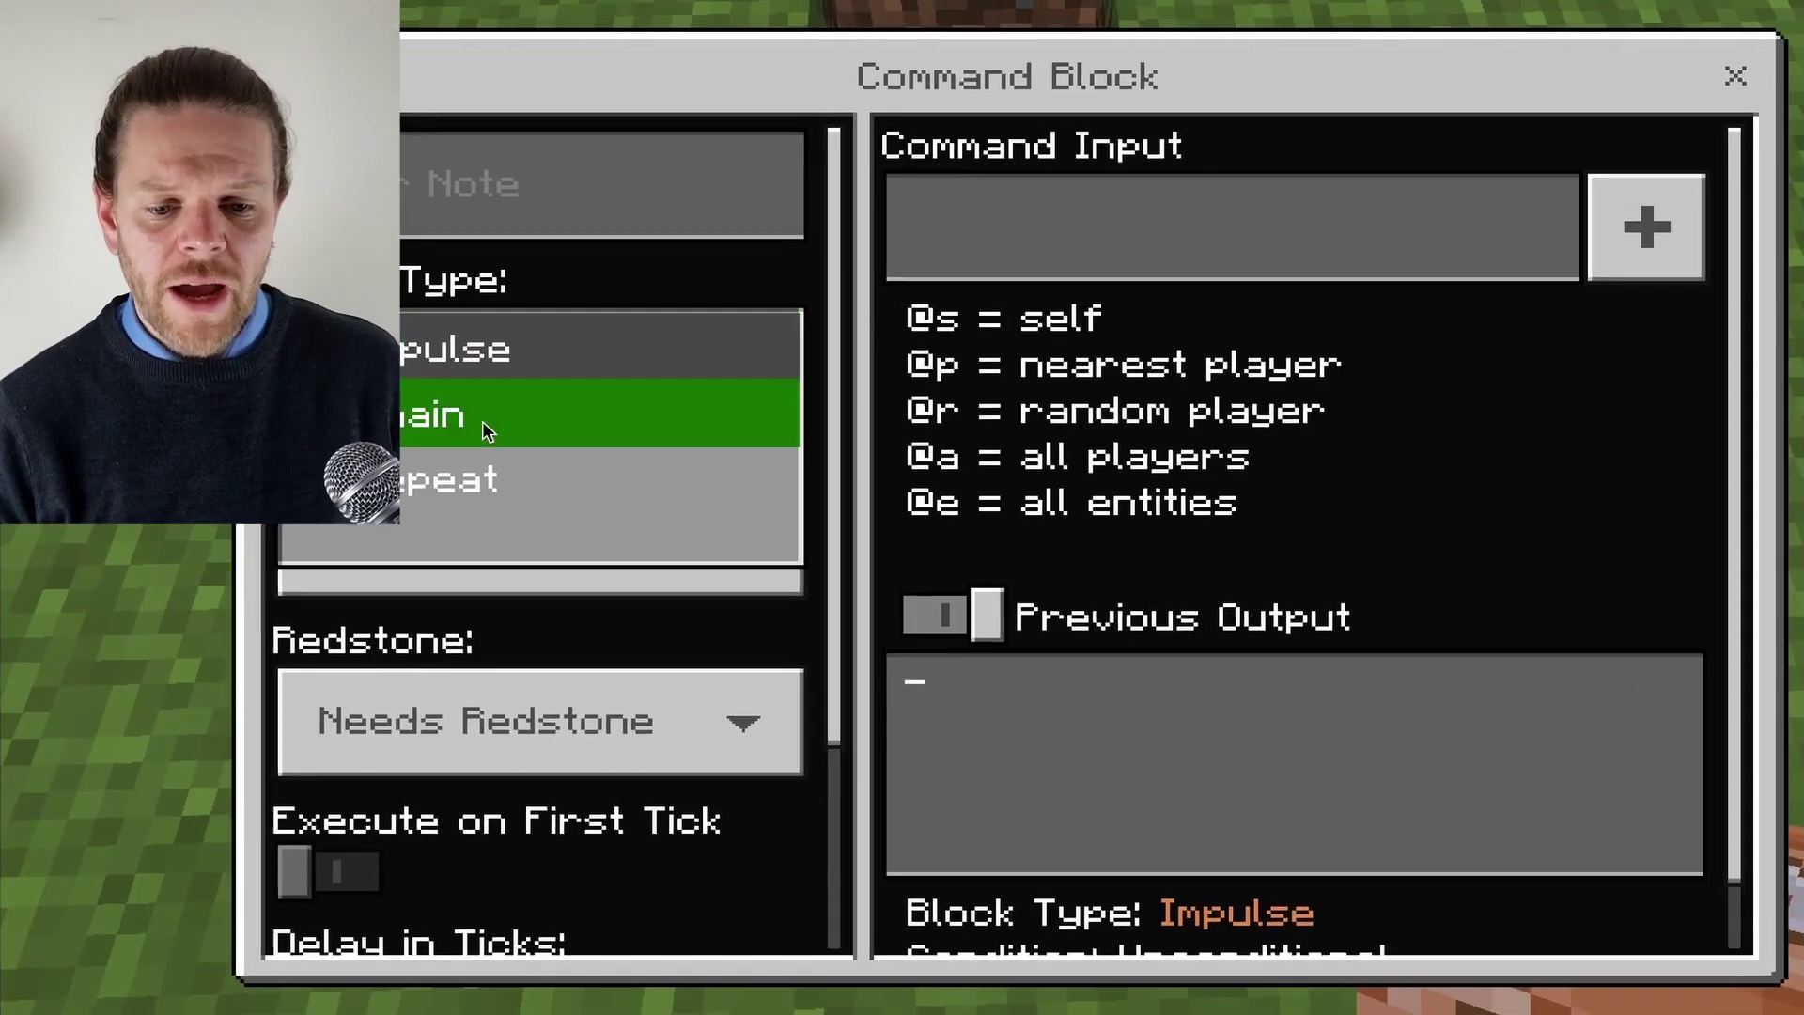
pyautogui.click(460, 481)
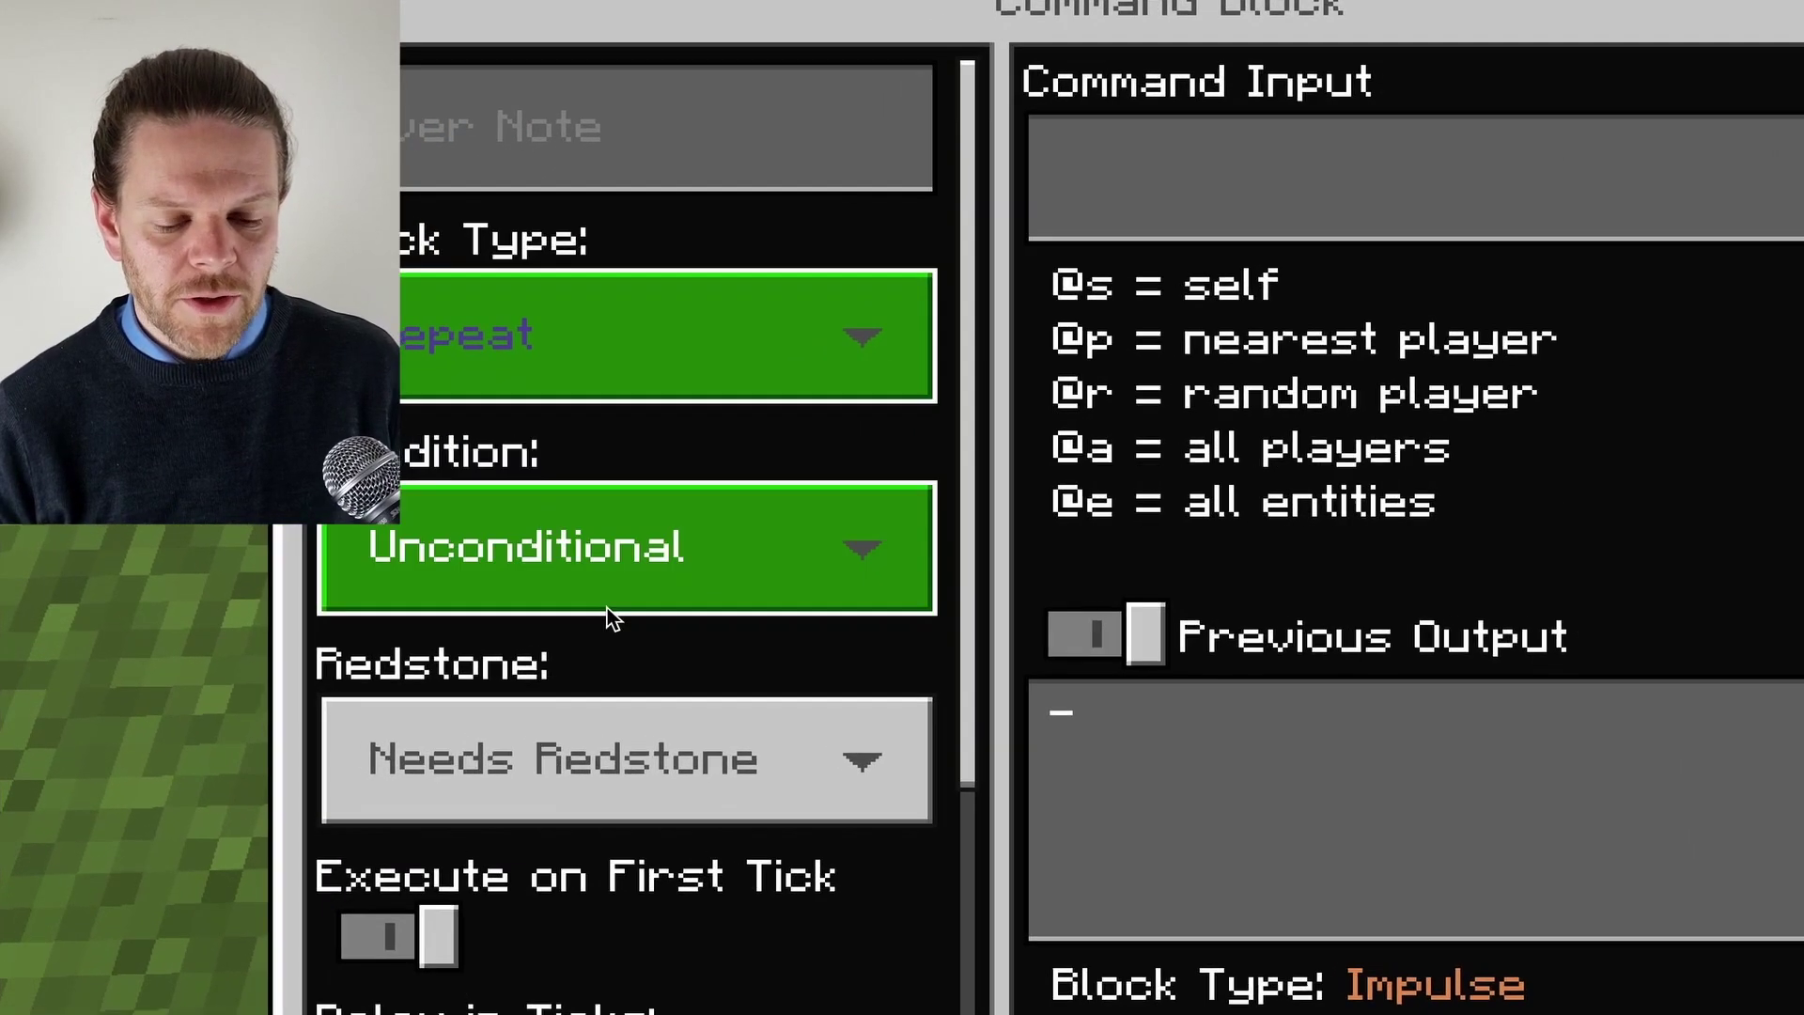
pyautogui.click(527, 719)
pyautogui.click(526, 712)
pyautogui.click(1531, 108)
pyautogui.write('/')
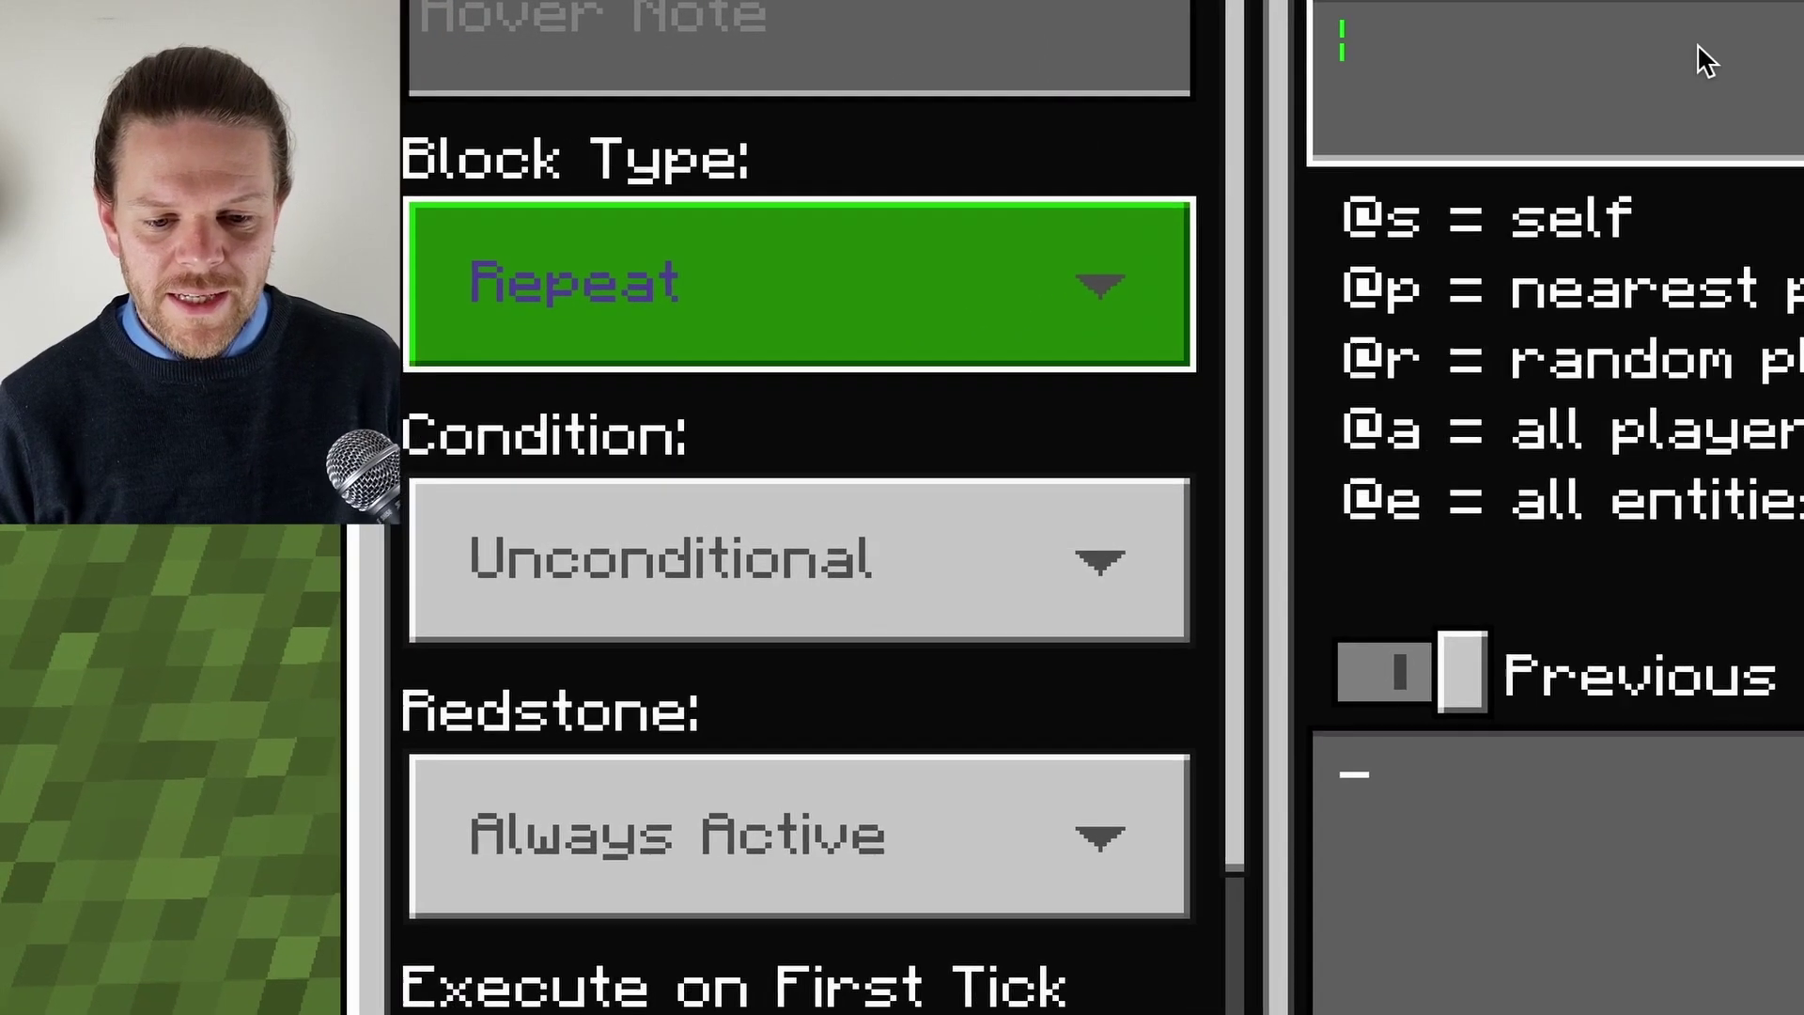
pyautogui.write('function C')
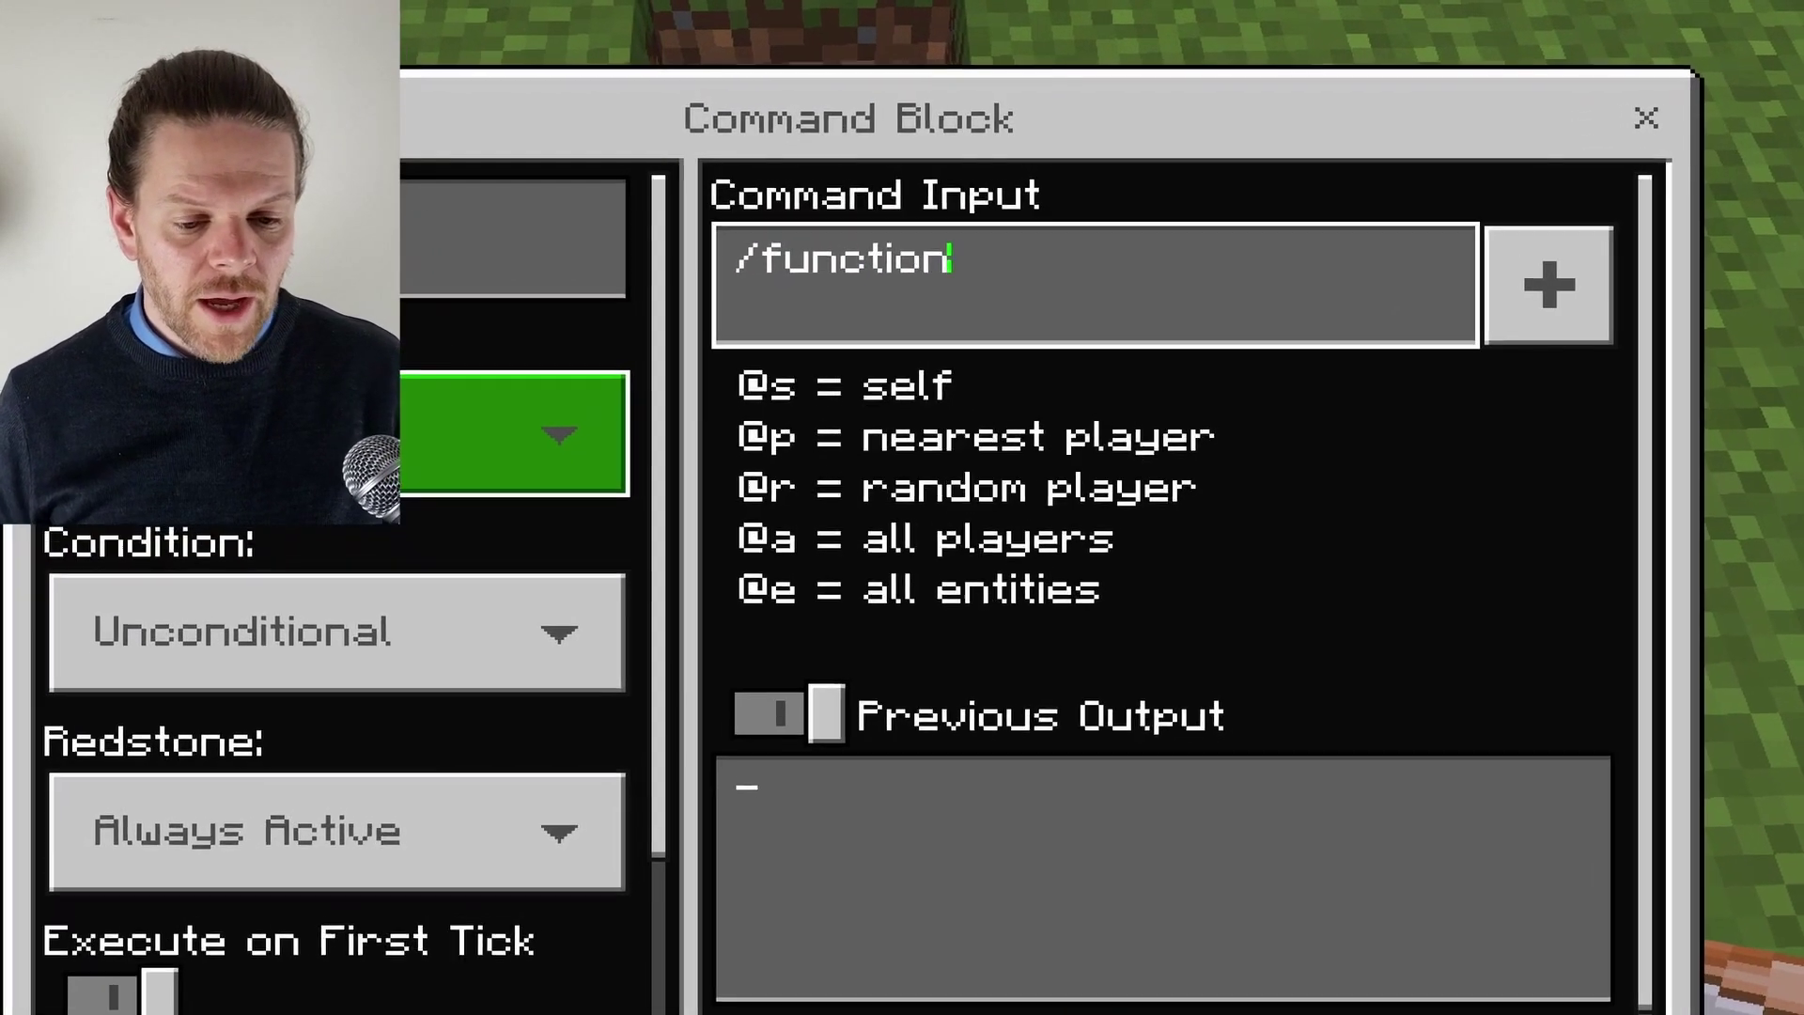
pyautogui.write('inematic')
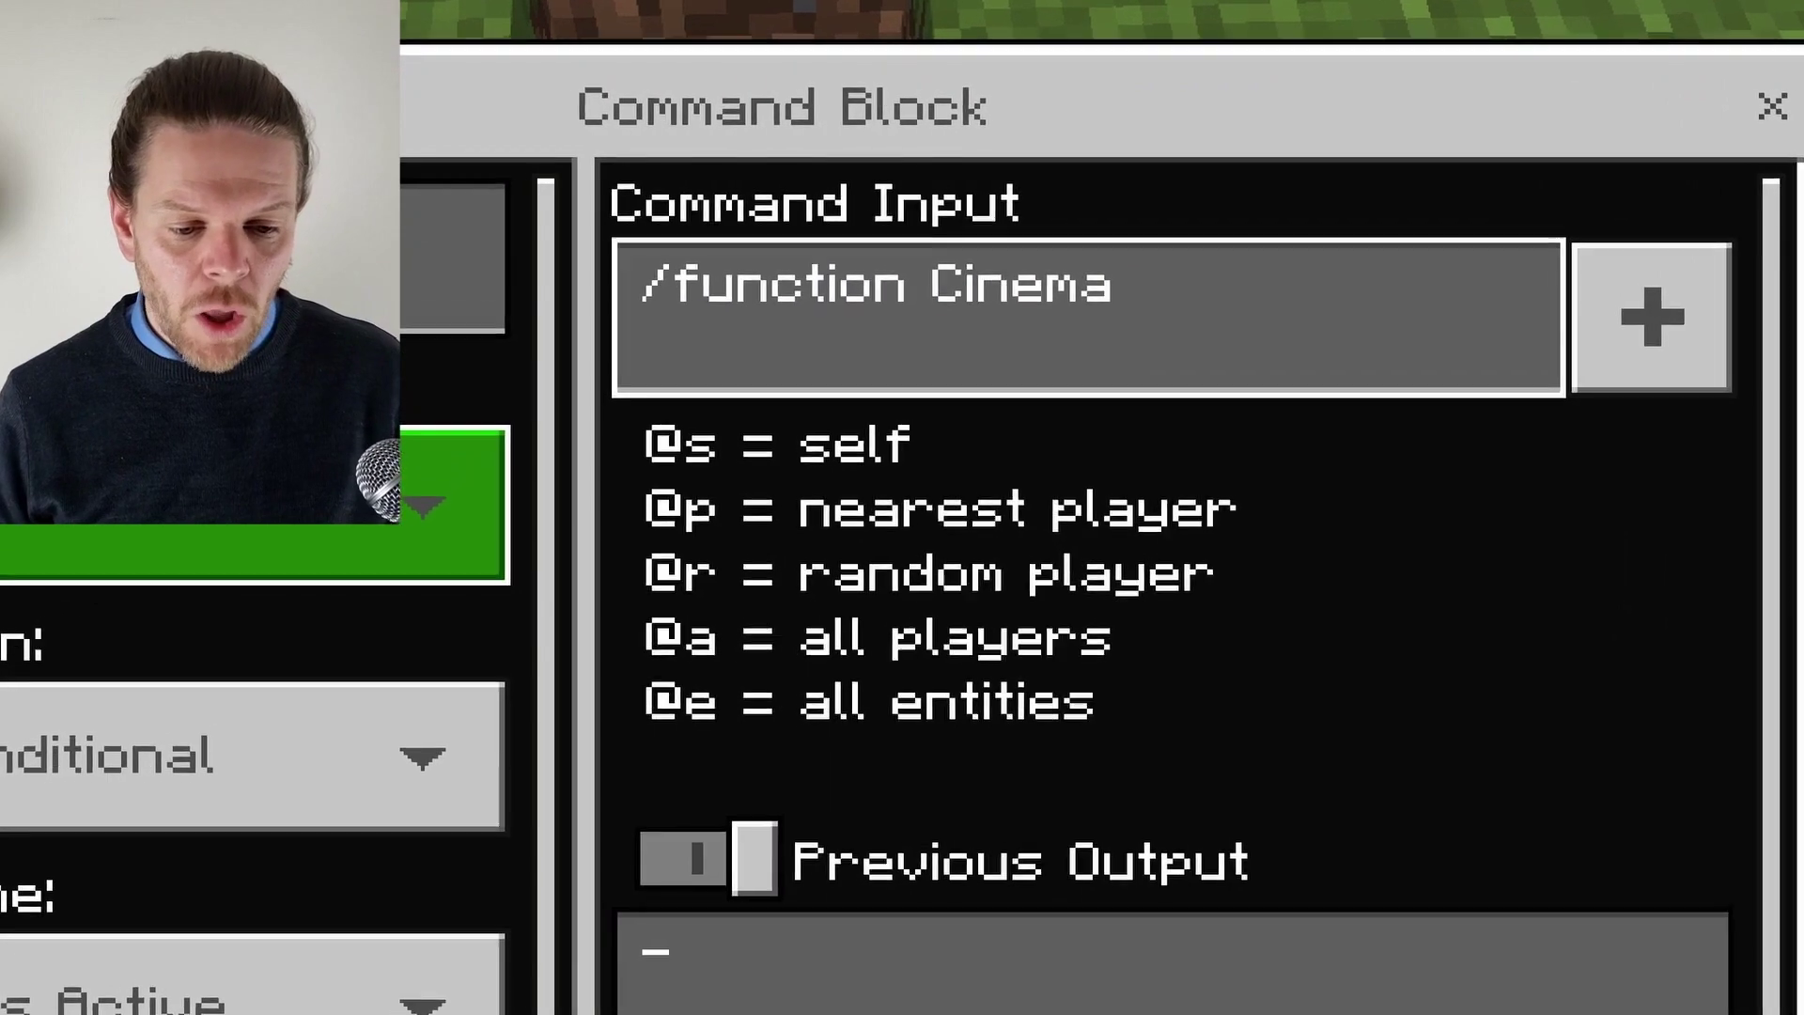
pyautogui.write('Control')
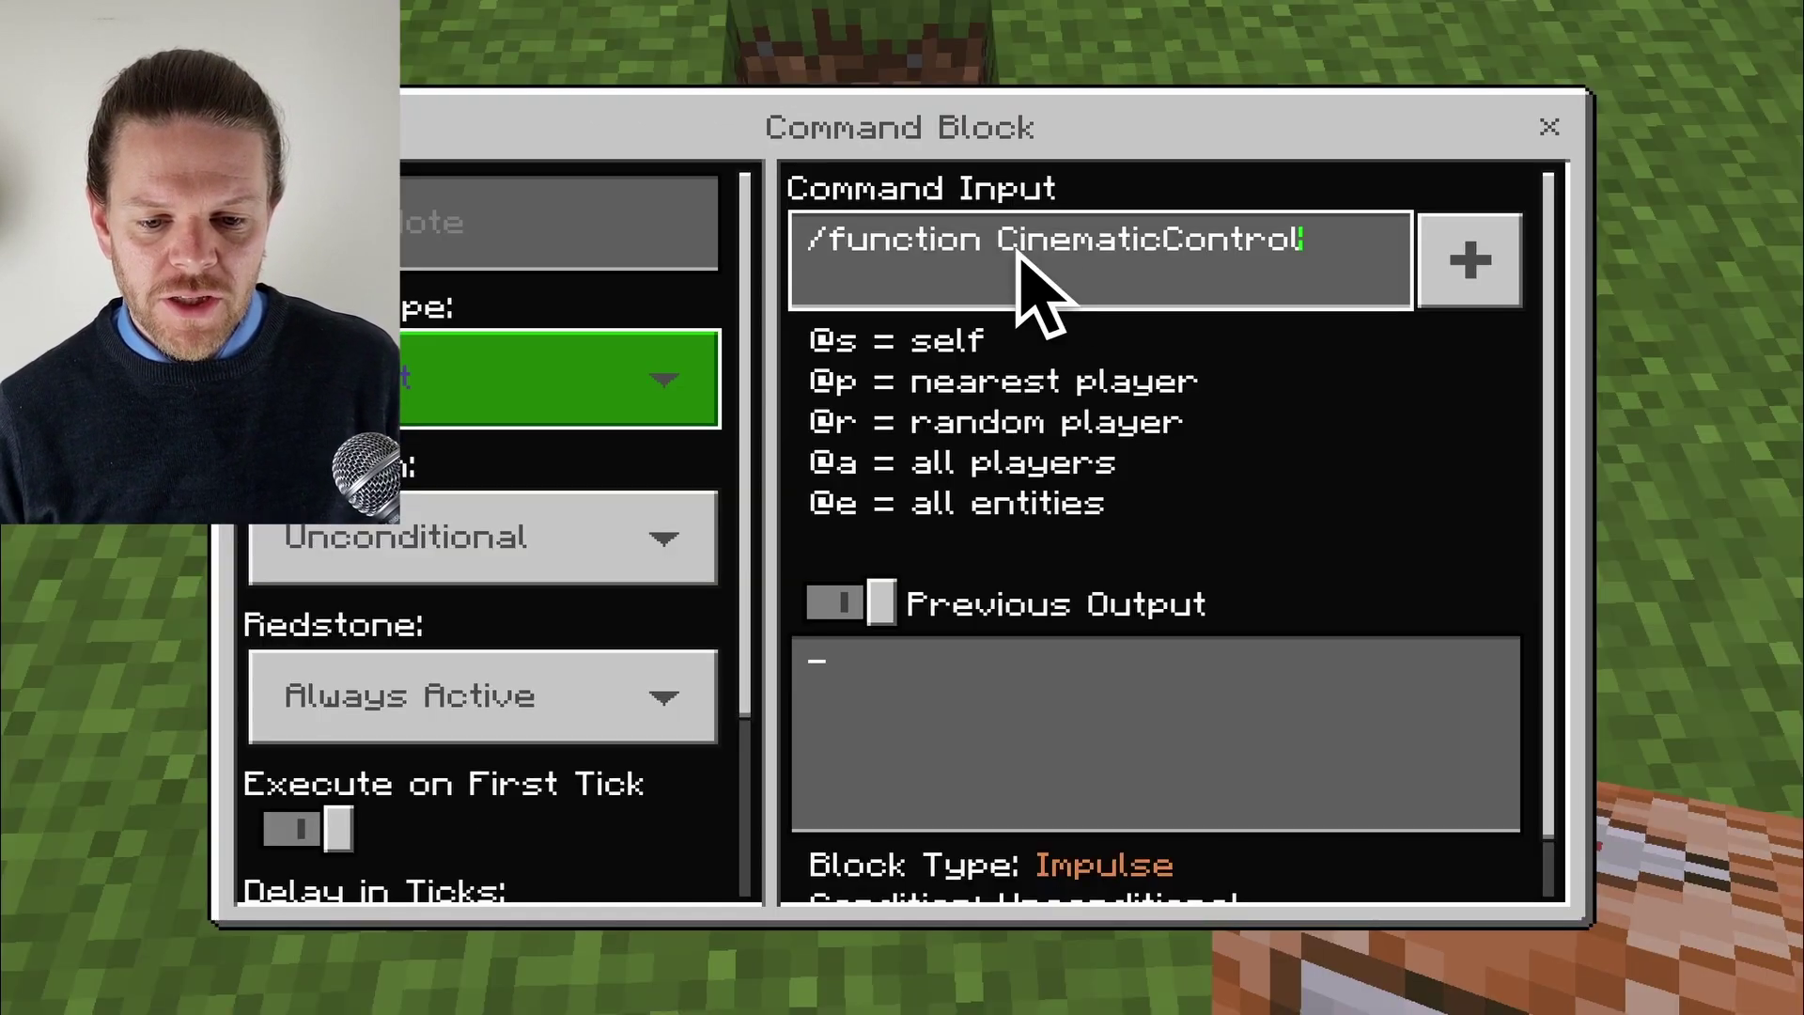
pyautogui.click(1561, 132)
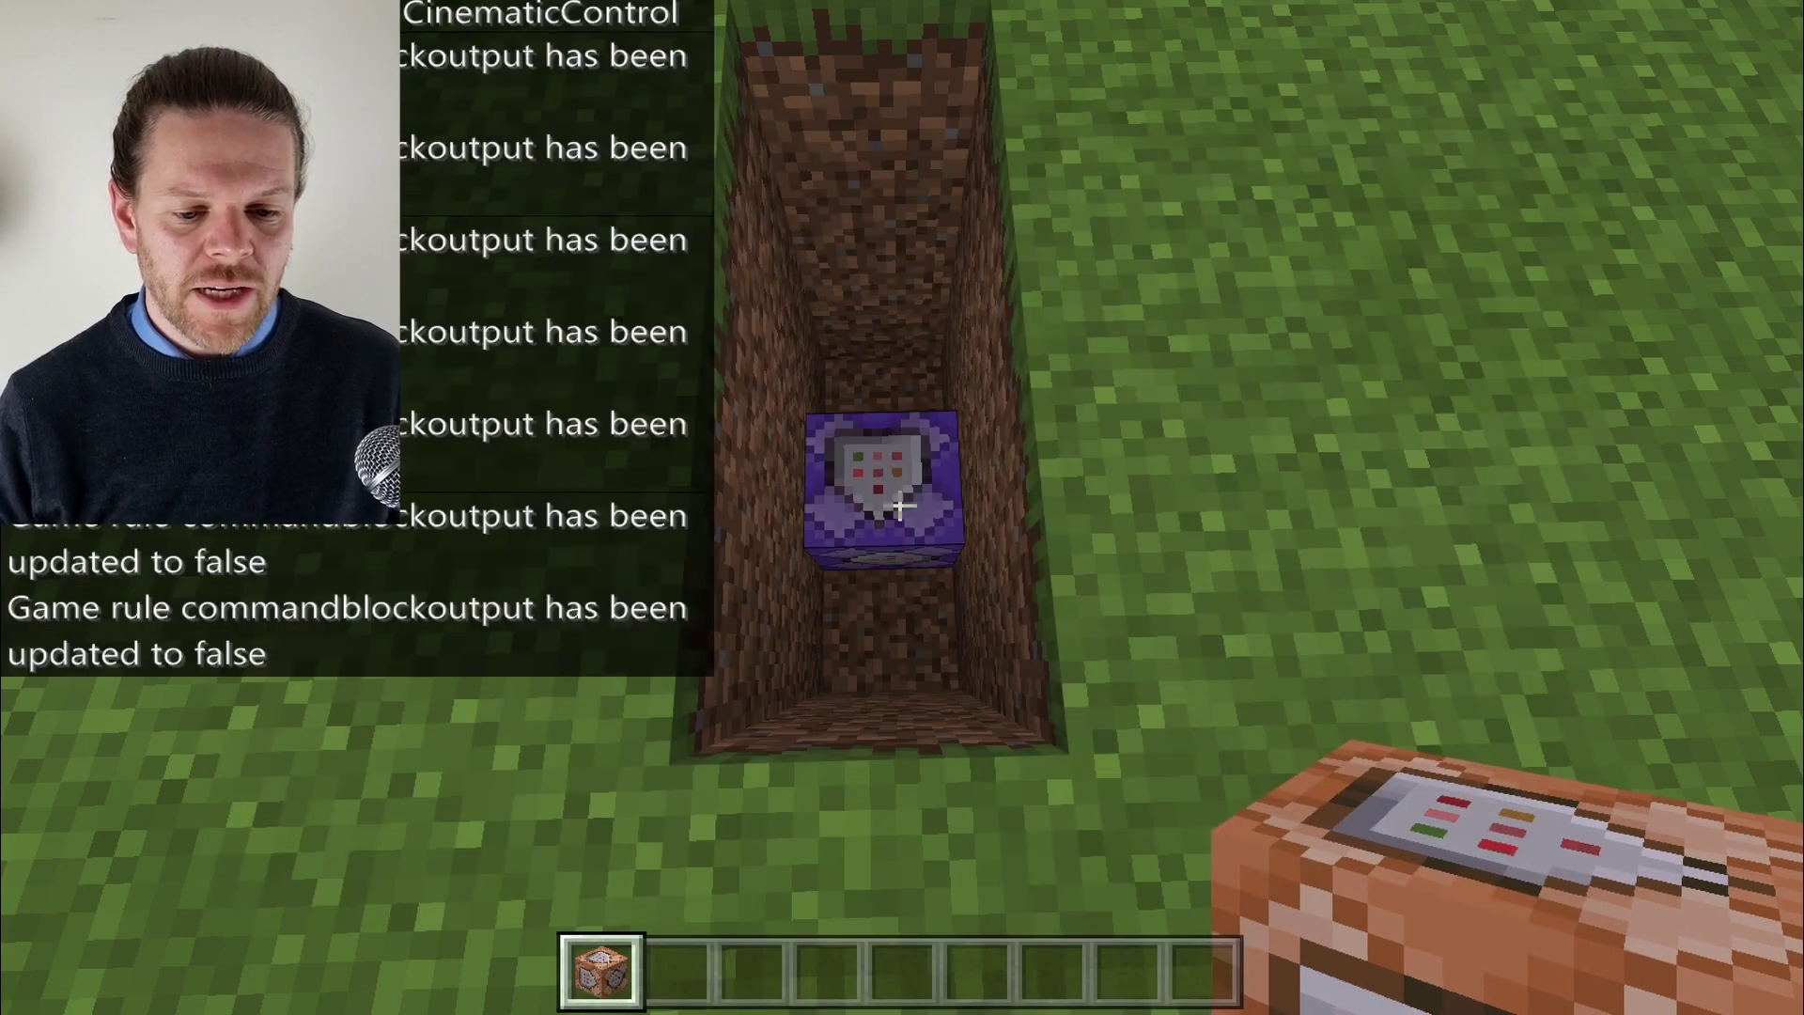